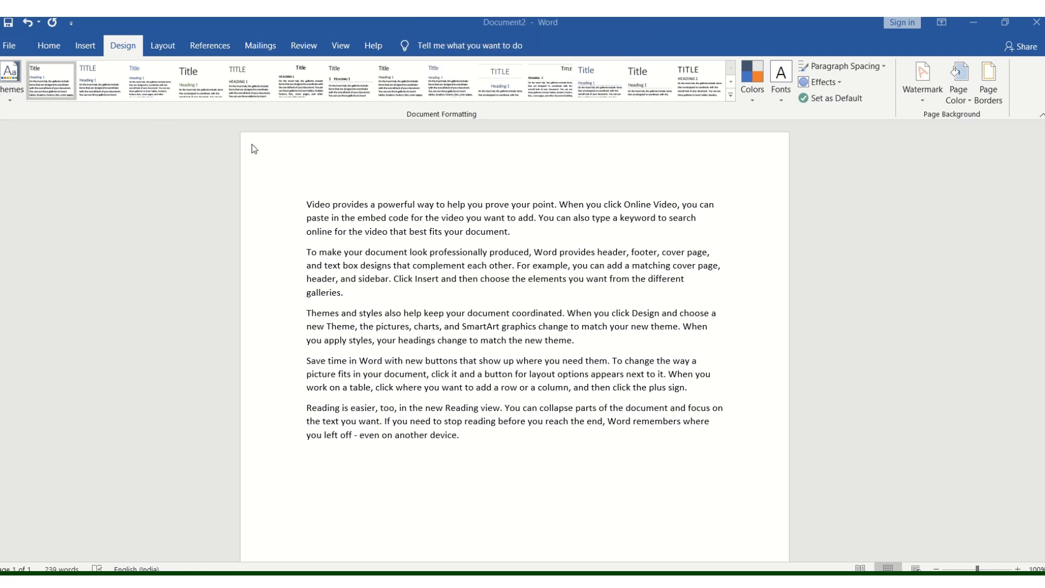
Split the first word of each of the five paragraphs (Video, To, Themes, Save, Reading) onto its own line.
click(305, 194)
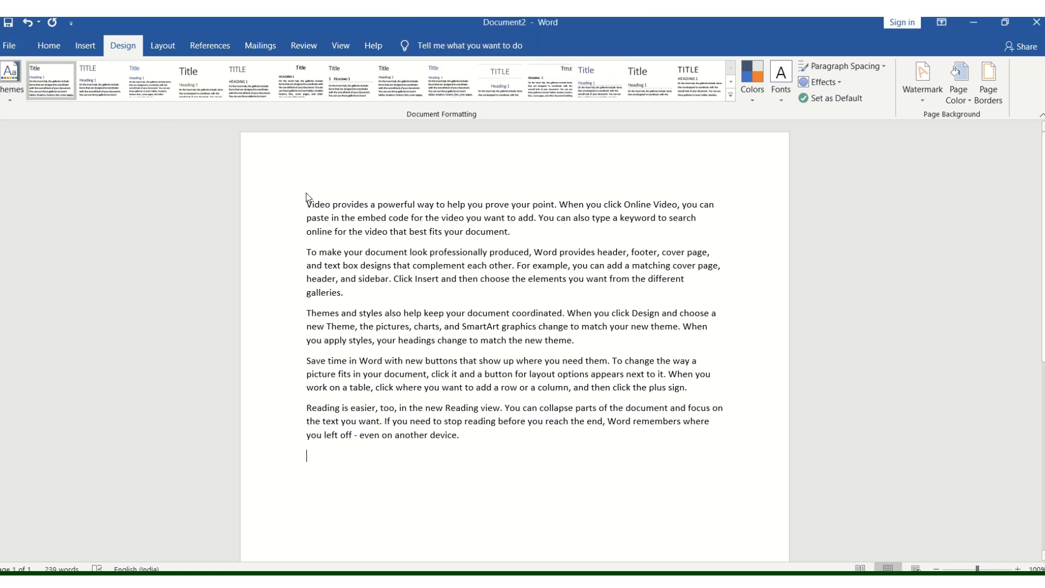
click(331, 207)
key(Return)
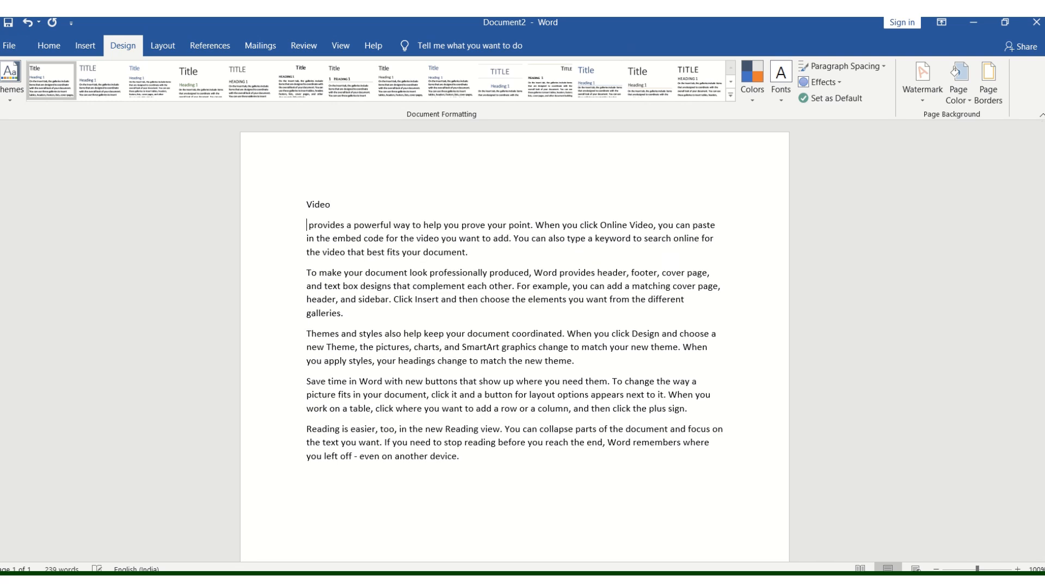
click(319, 272)
key(Return)
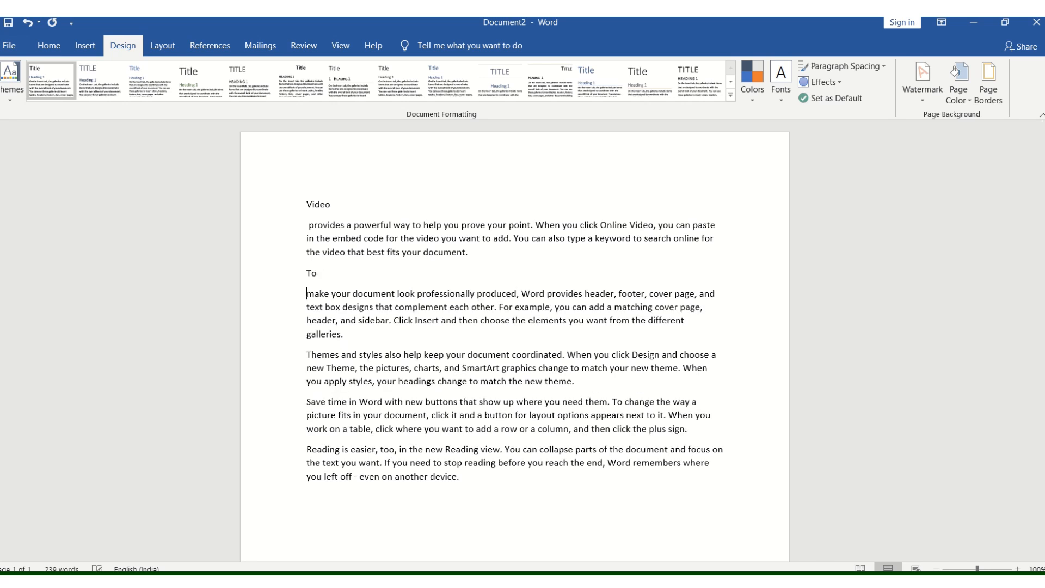
click(342, 357)
key(Return)
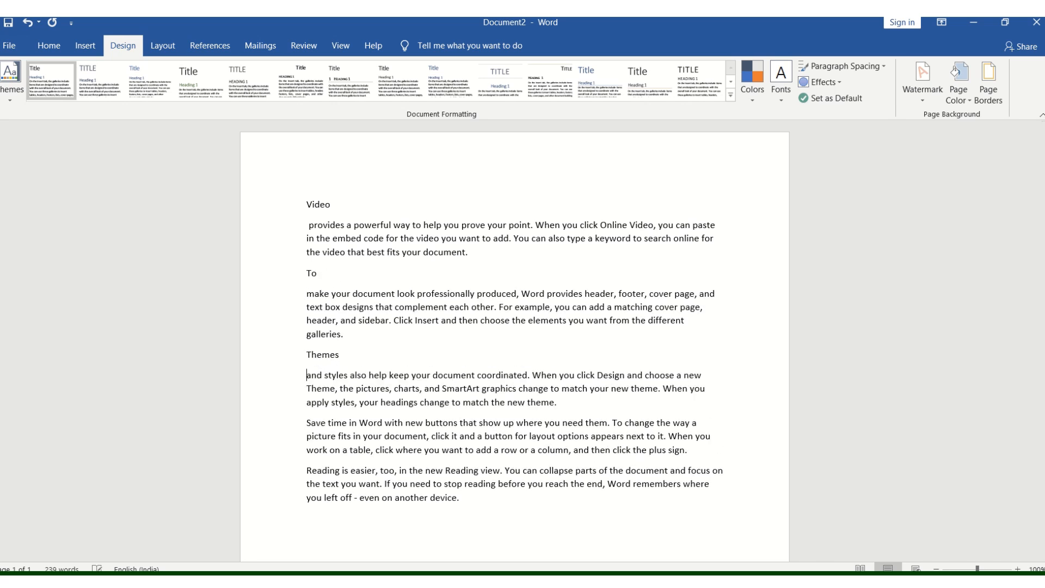
click(327, 423)
key(Return)
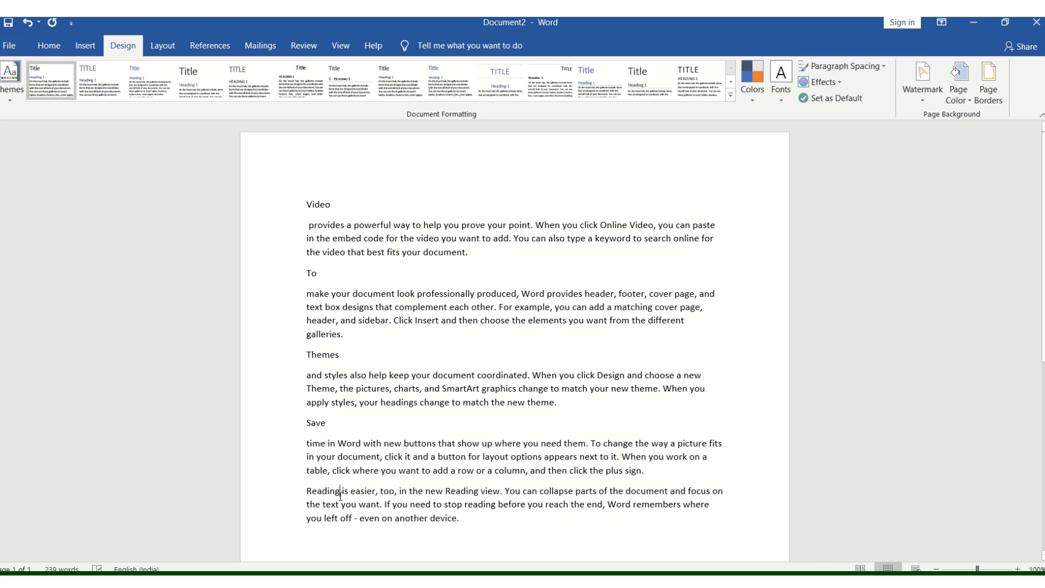
key(Return)
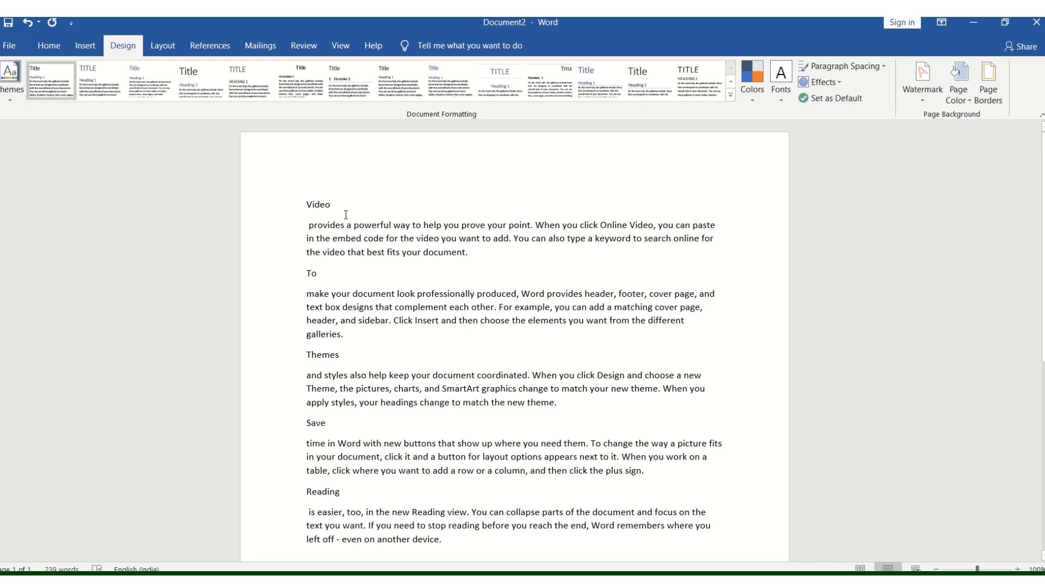
Apply the Heading 1 style to "Video", Heading 2 to "To" and Heading 3 to "Themes".
drag(316, 203, 303, 202)
click(45, 48)
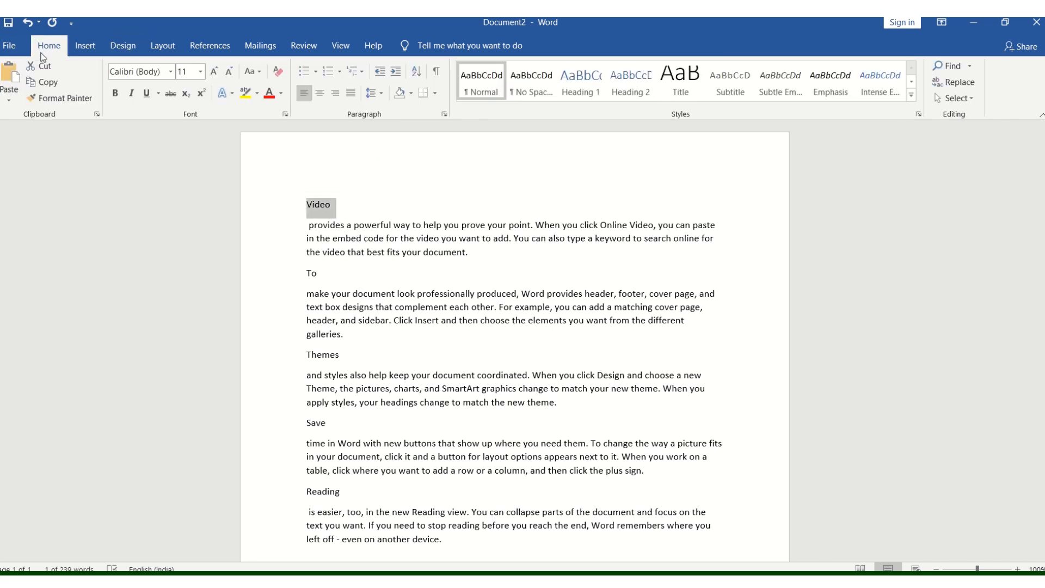
click(594, 83)
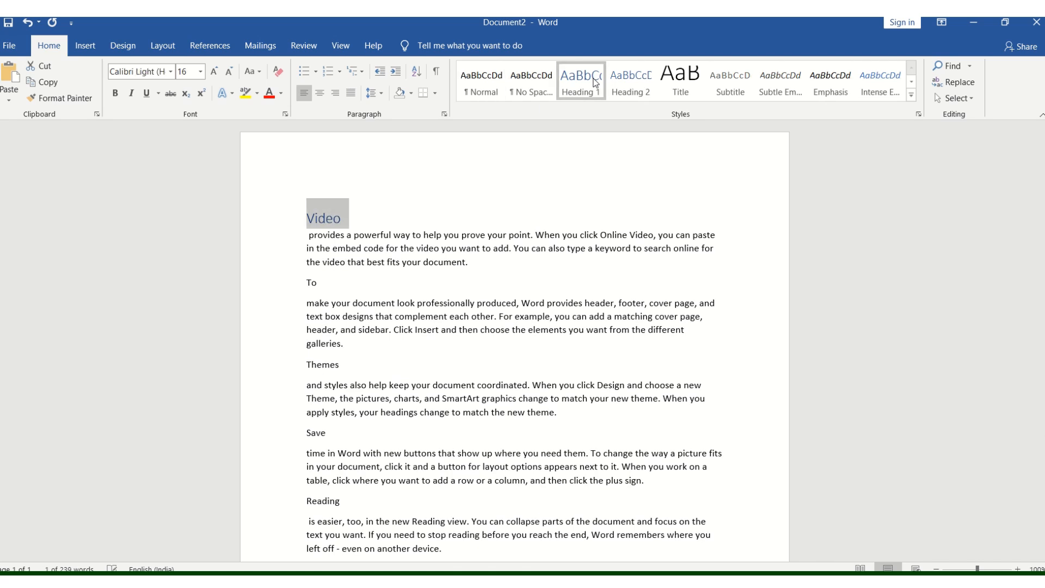
double_click(313, 283)
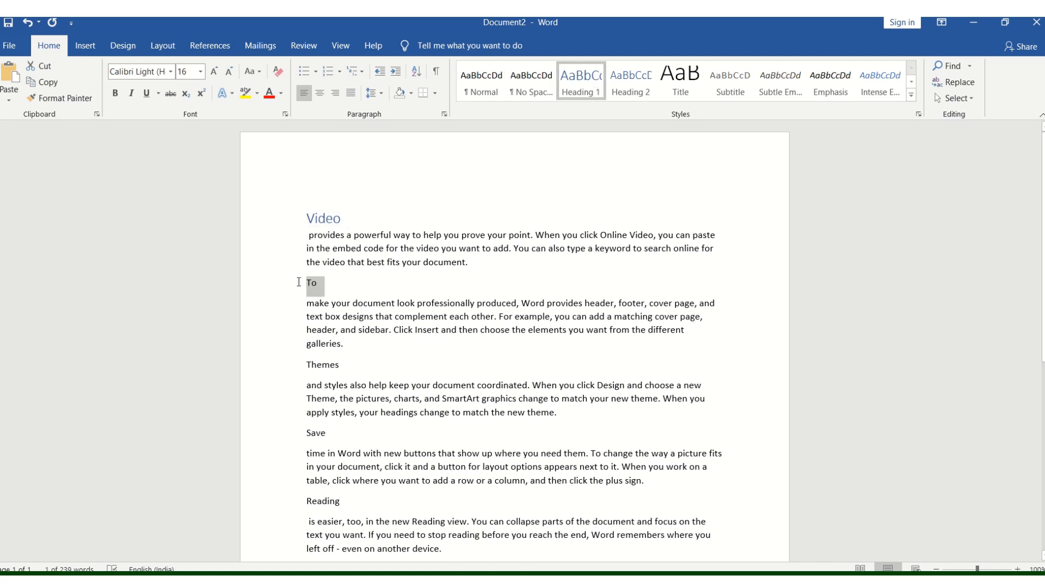
click(615, 80)
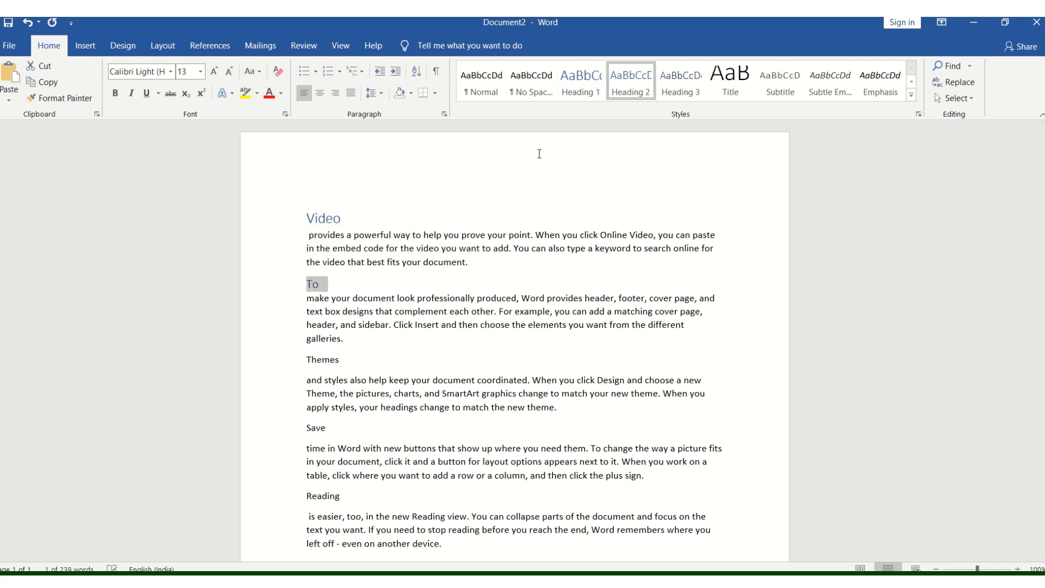
double_click(343, 360)
click(659, 87)
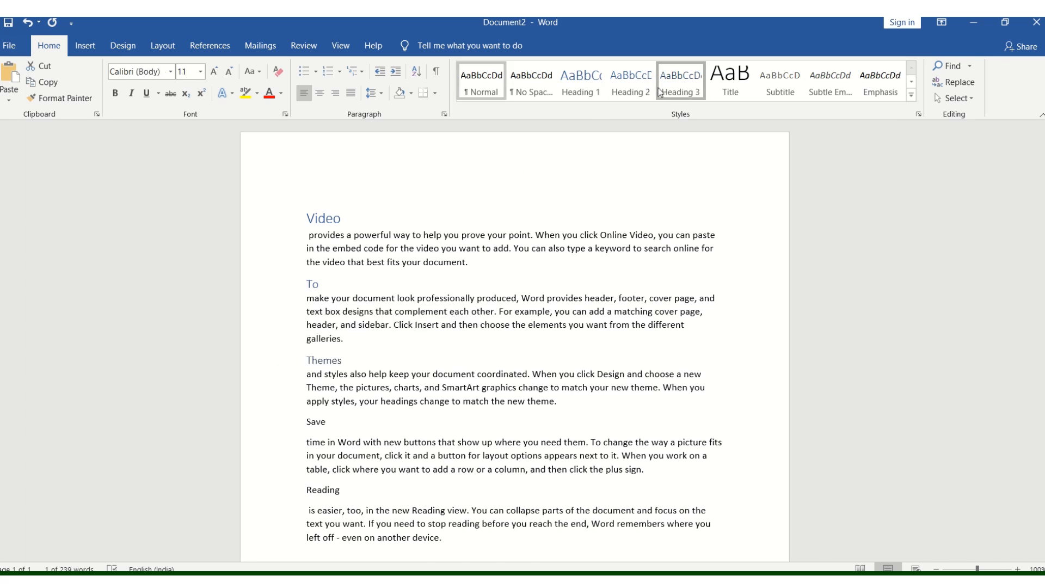
Apply Heading 4 to "Save" and Heading 5 to "Reading", and restyle "Video" as Title.
click(332, 423)
click(281, 420)
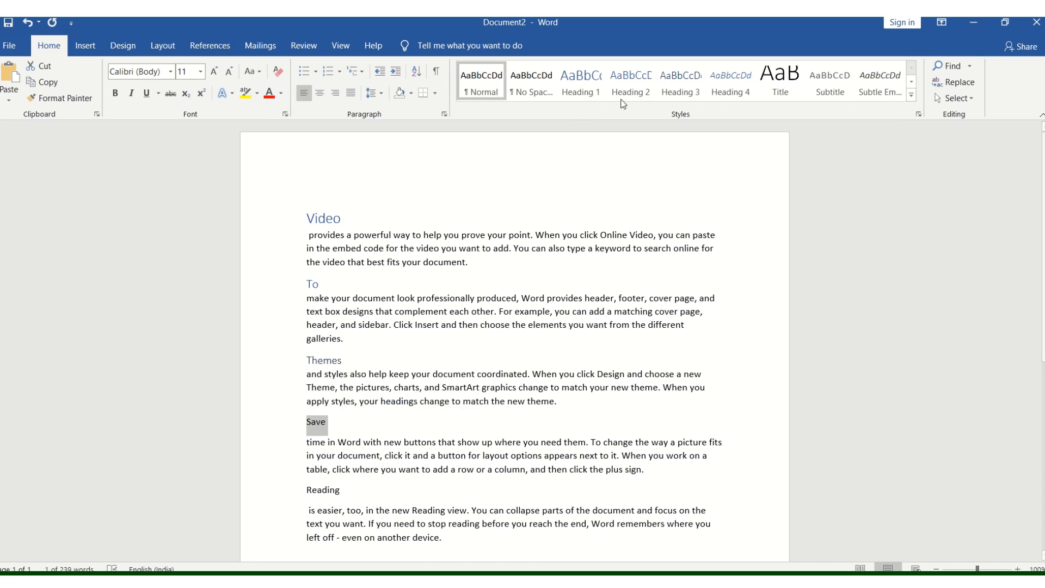
click(731, 80)
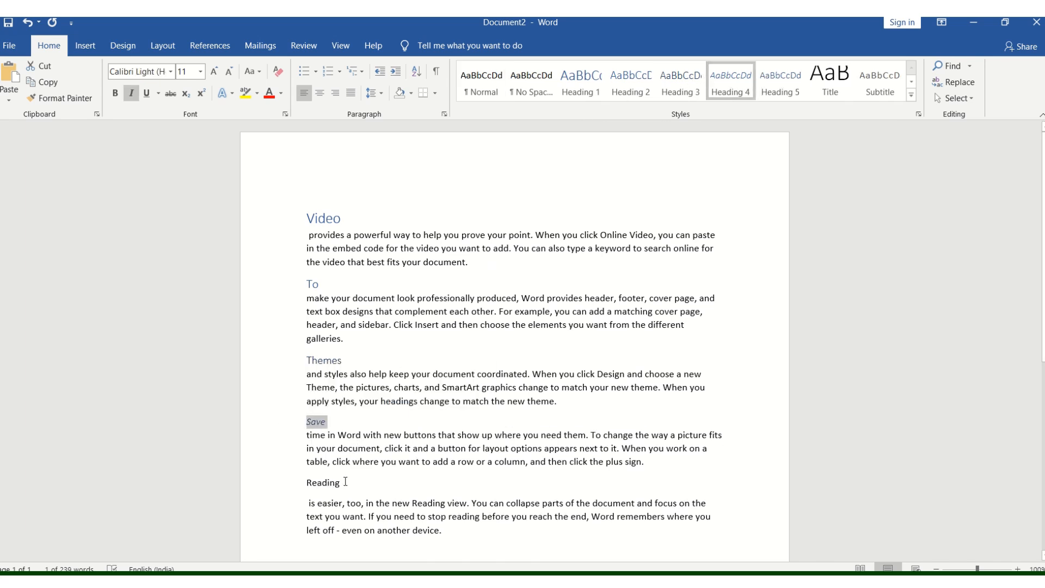
drag(345, 481, 299, 484)
click(701, 85)
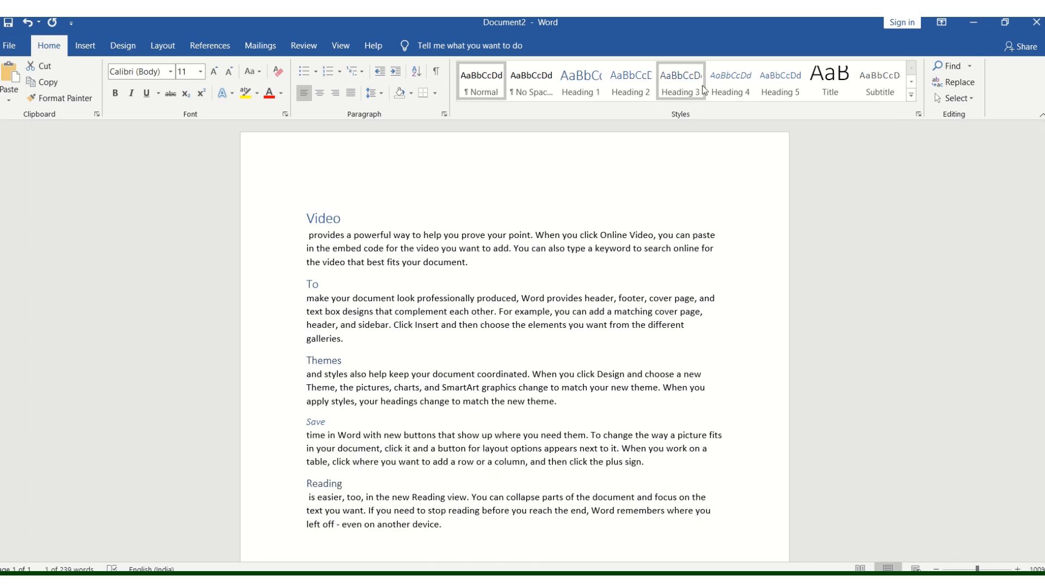
click(760, 81)
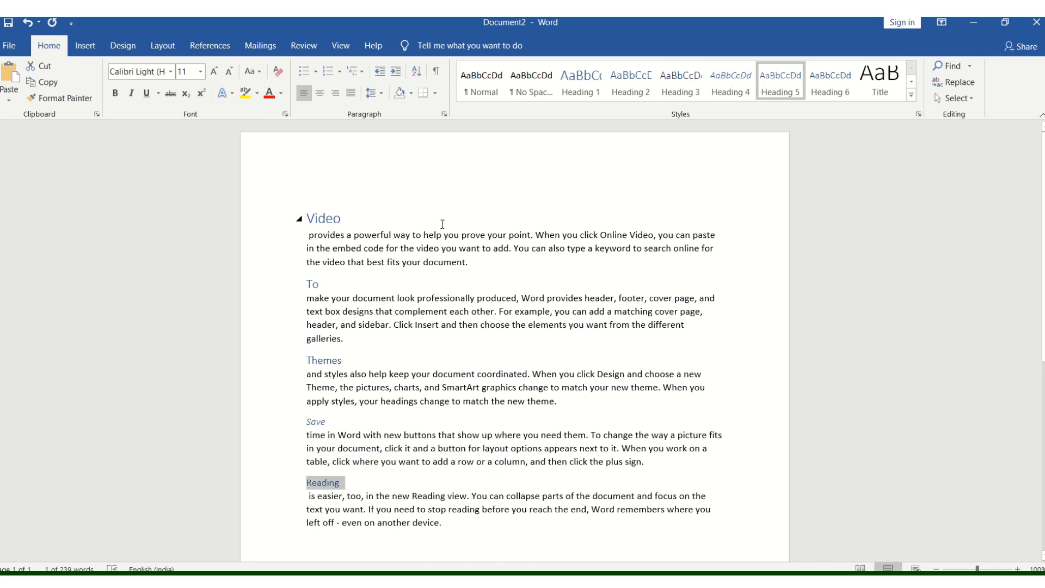
drag(351, 218, 271, 228)
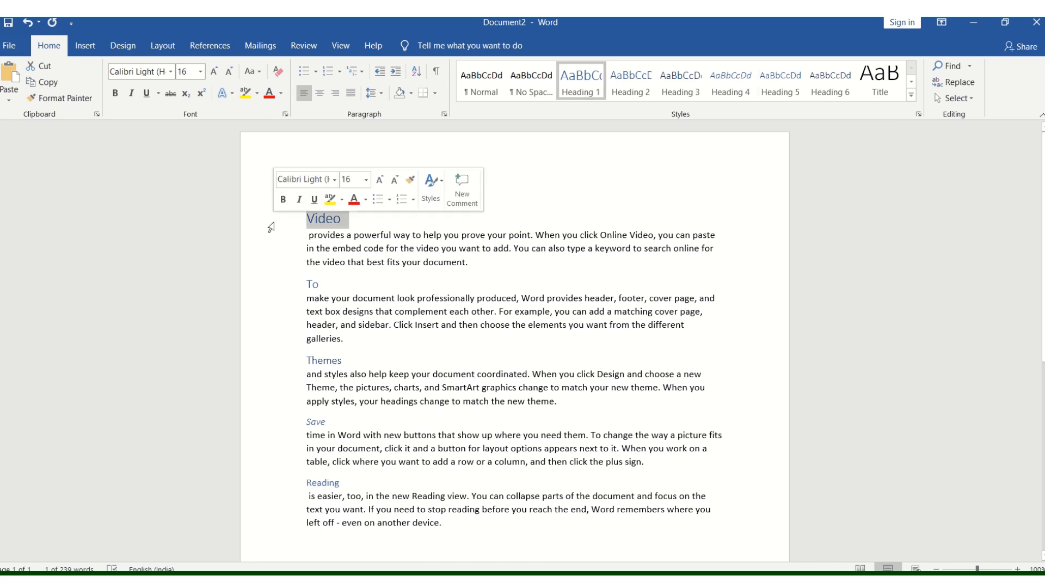
click(861, 91)
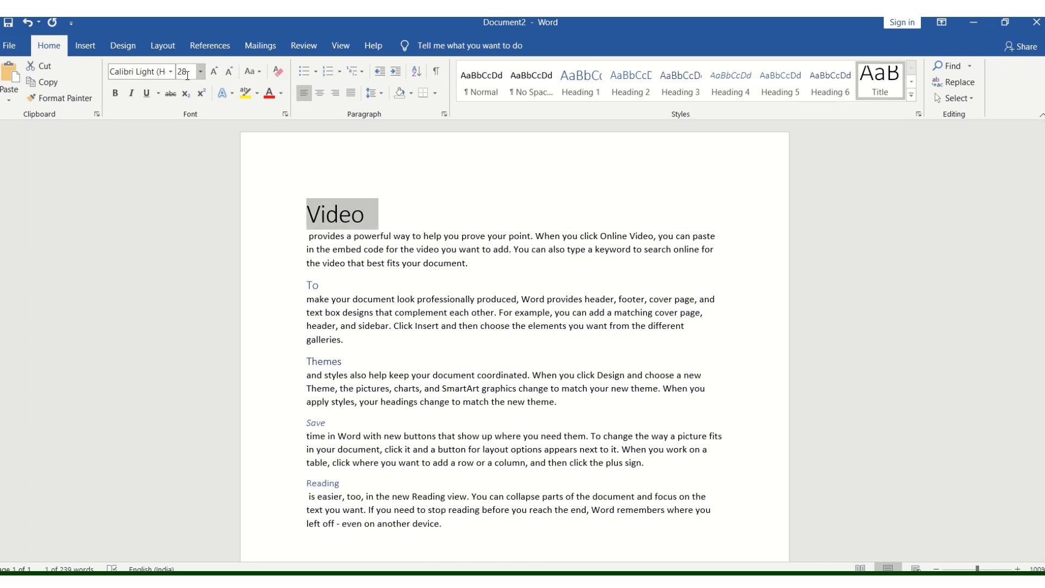
Apply the Slice theme to the document and change its theme colors to Red Violet.
click(123, 47)
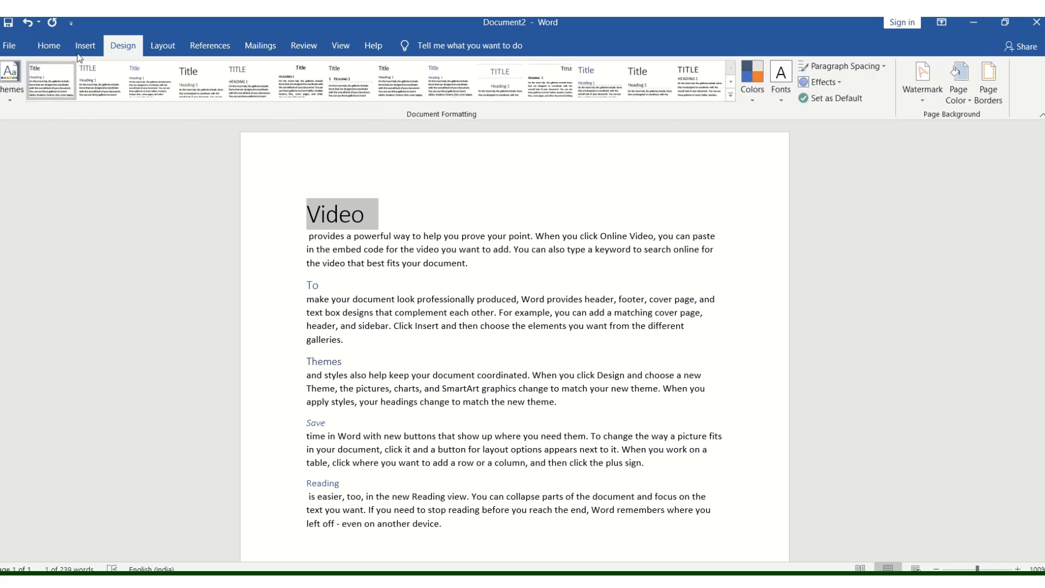
click(15, 100)
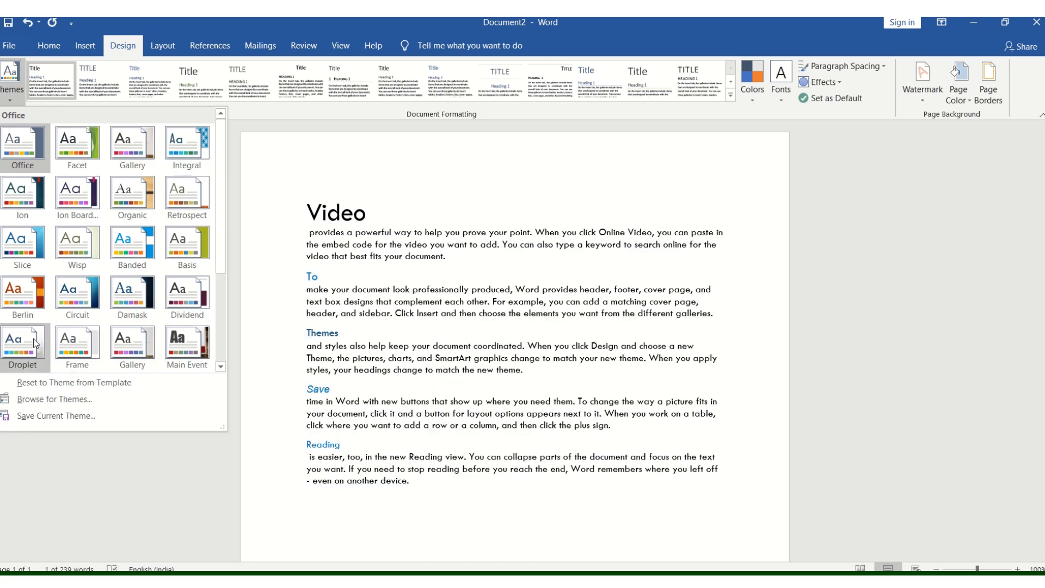
click(29, 255)
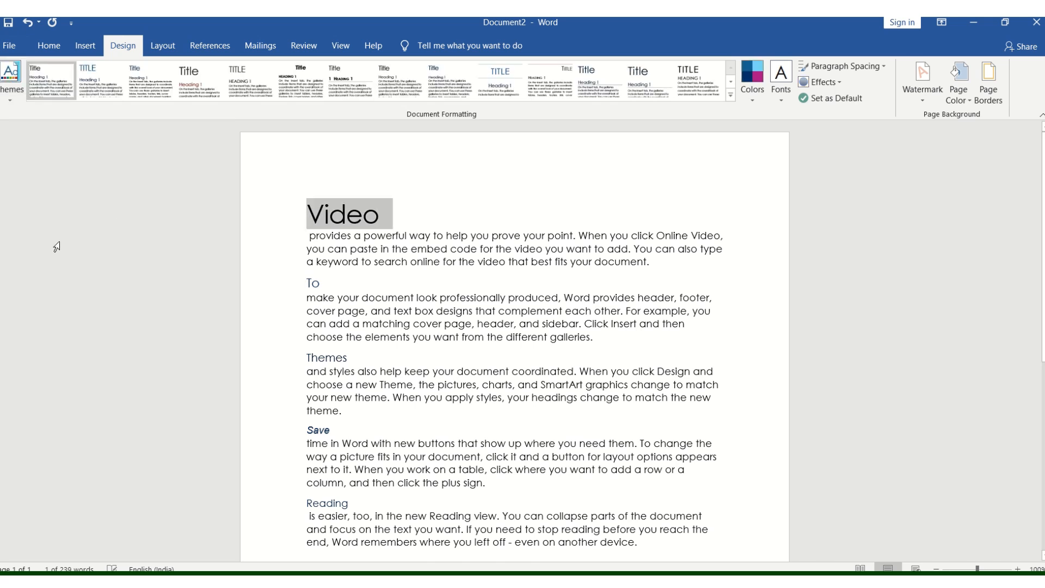
click(744, 85)
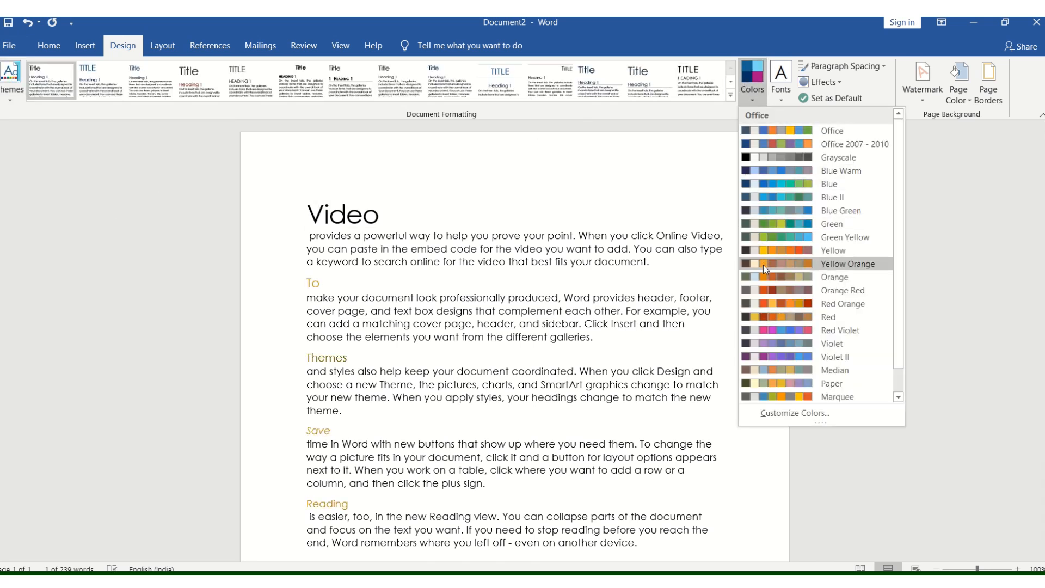
click(782, 334)
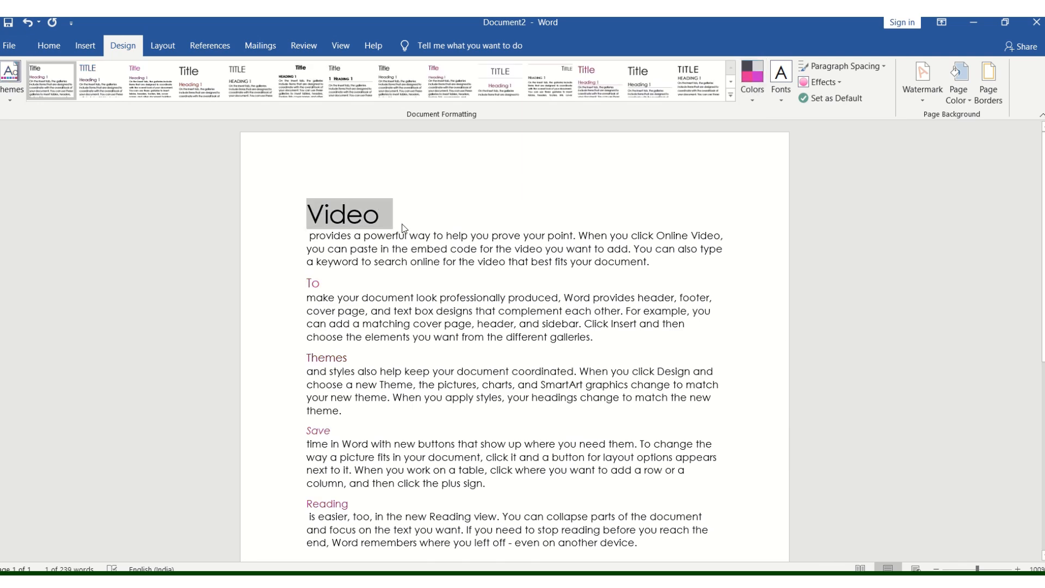
Try out several style sets on the document and settle on the built-in Shaded one.
click(148, 87)
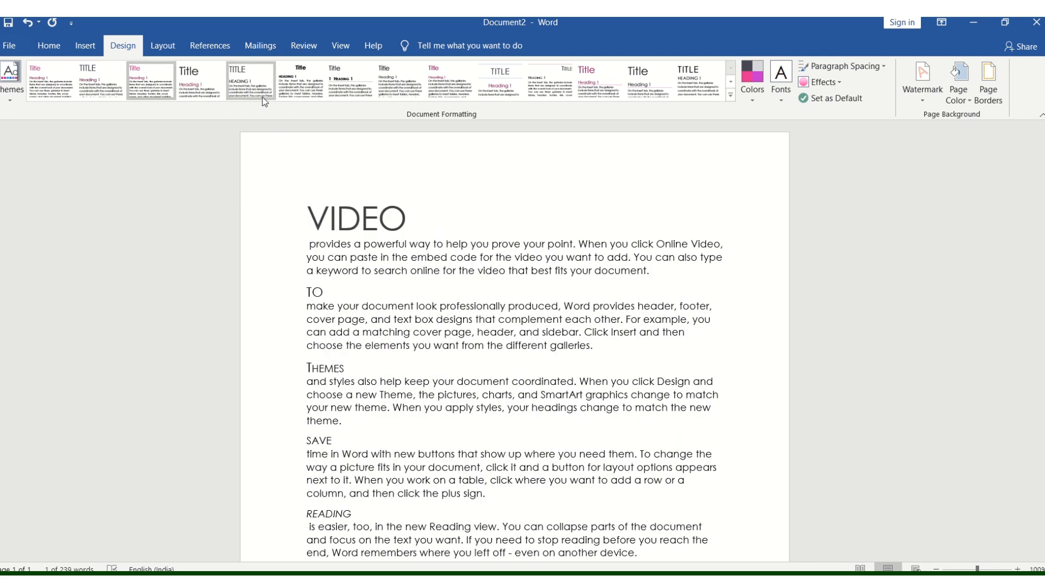
click(491, 84)
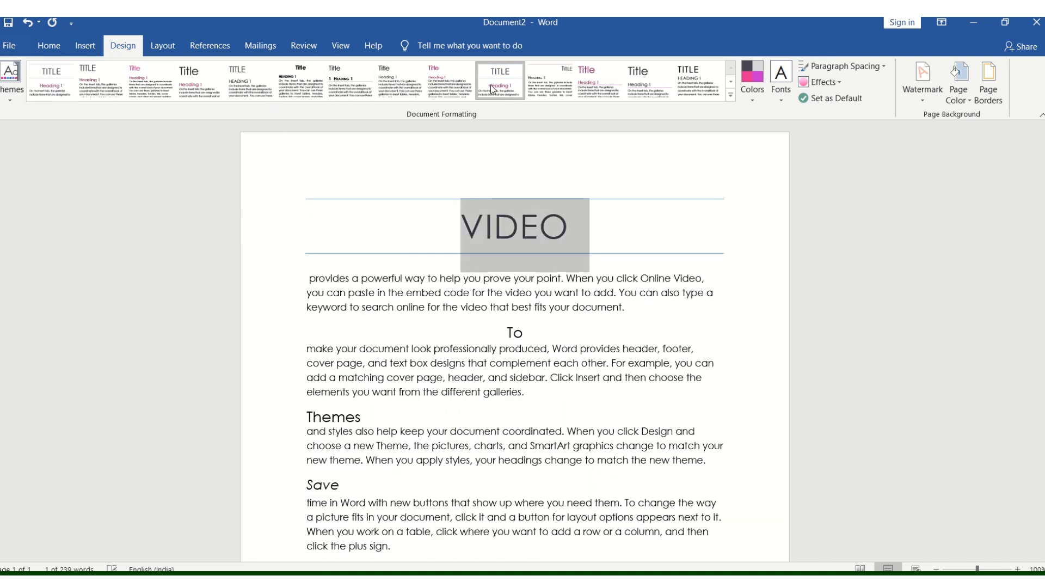
click(598, 85)
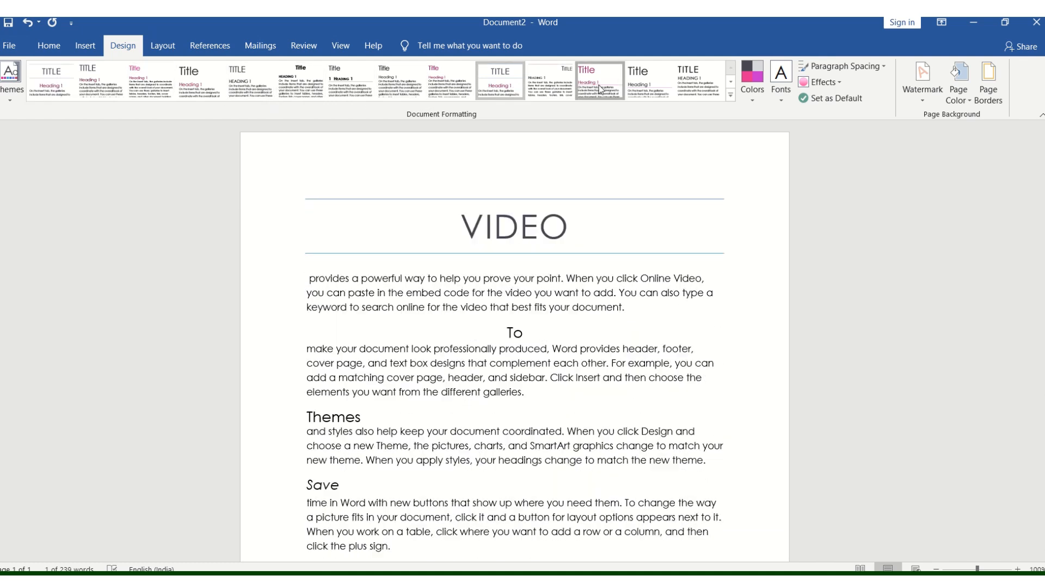
click(729, 93)
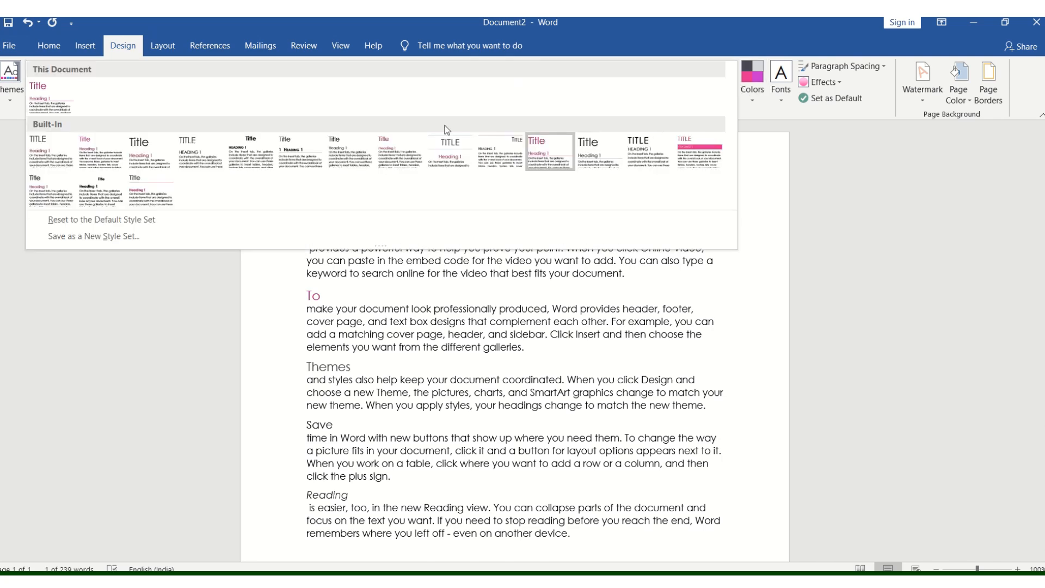
click(699, 151)
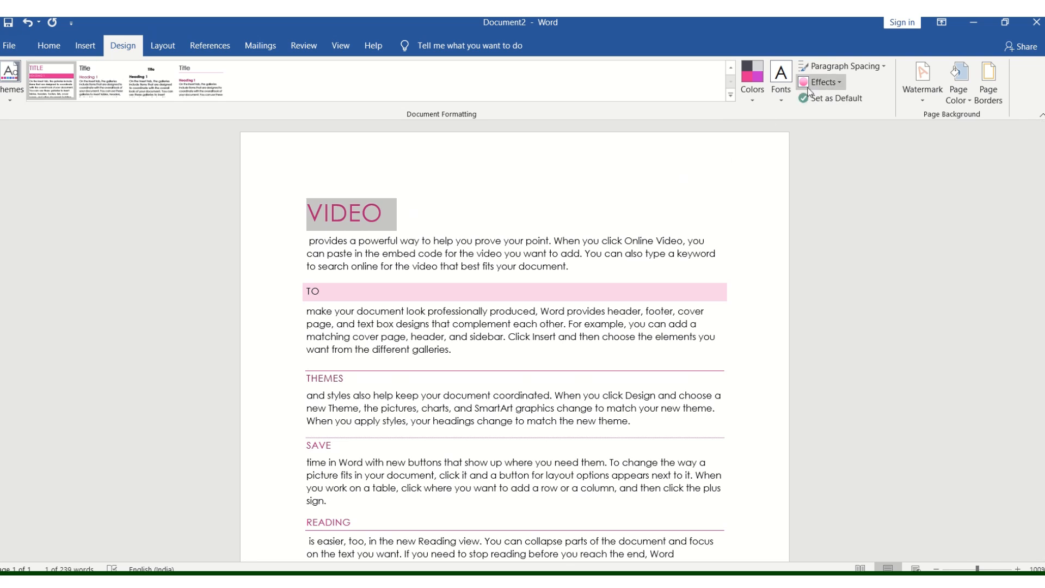
Browse the theme font sets without choosing one, and set the document's paragraph spacing to Relaxed.
click(785, 91)
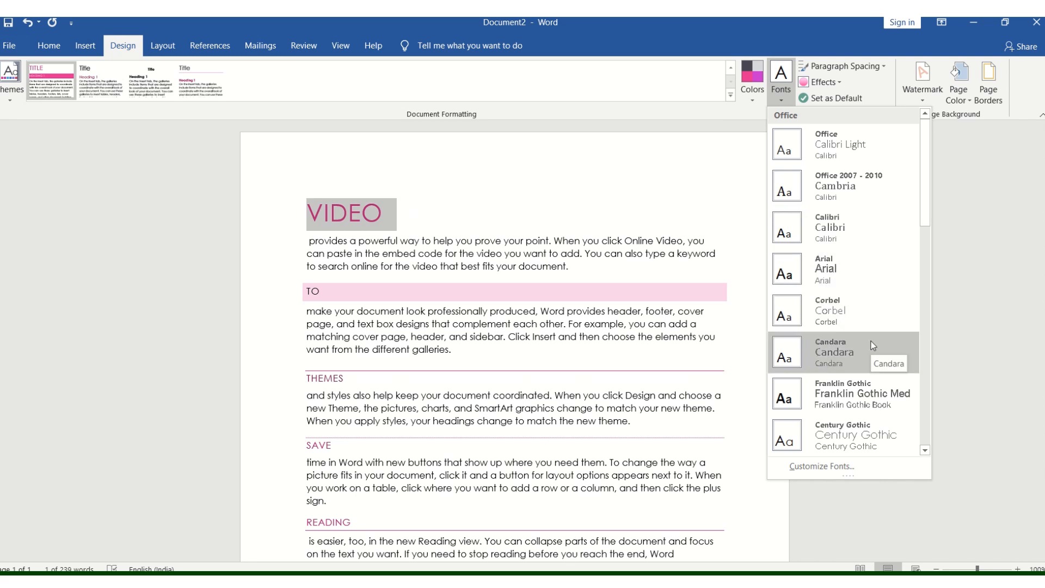
click(919, 331)
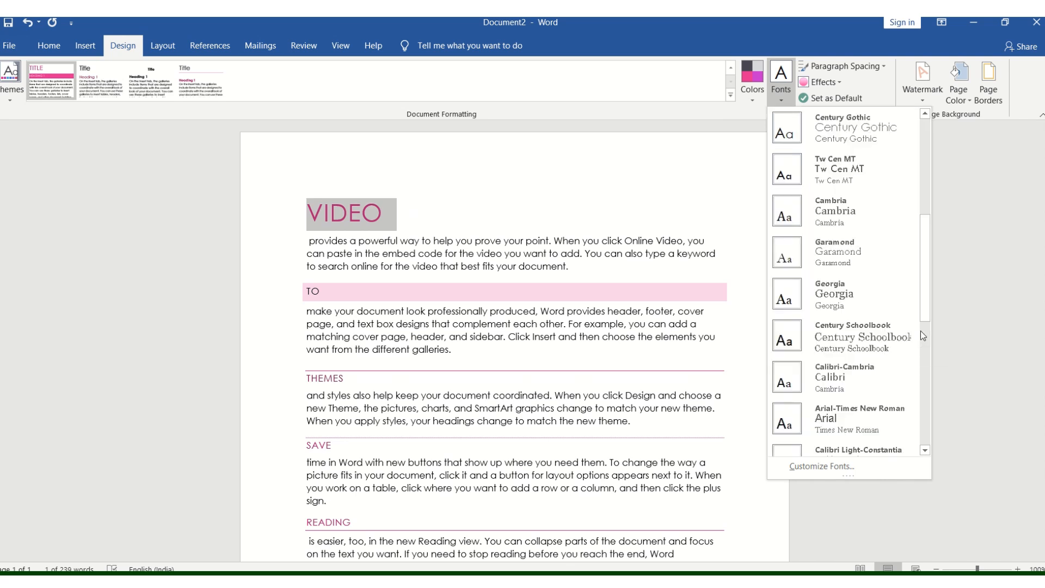
click(848, 68)
click(848, 67)
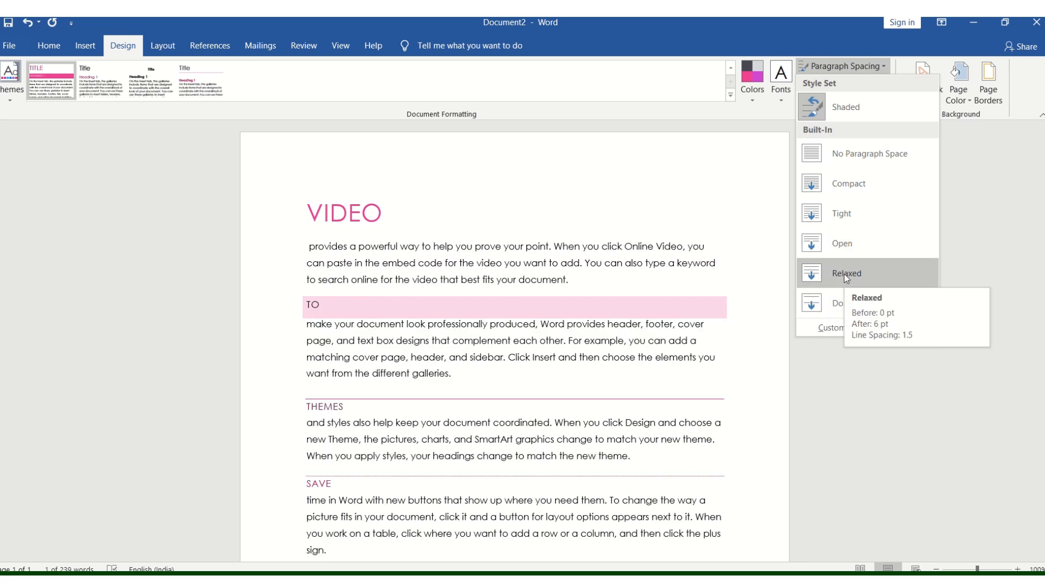
click(844, 273)
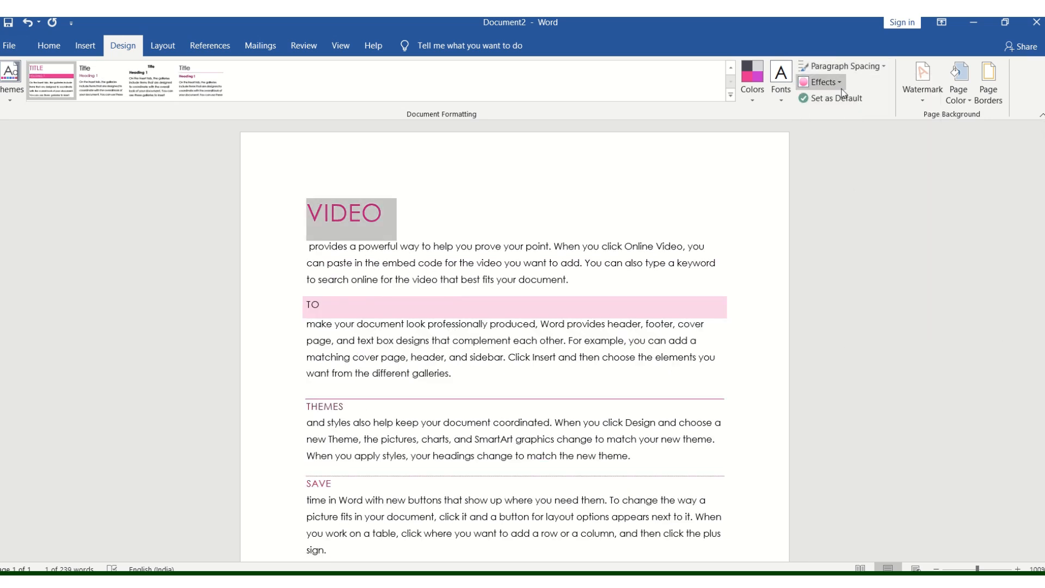
Add a custom semitransparent diagonal text watermark showing a person's first name, and view it across the page.
click(912, 99)
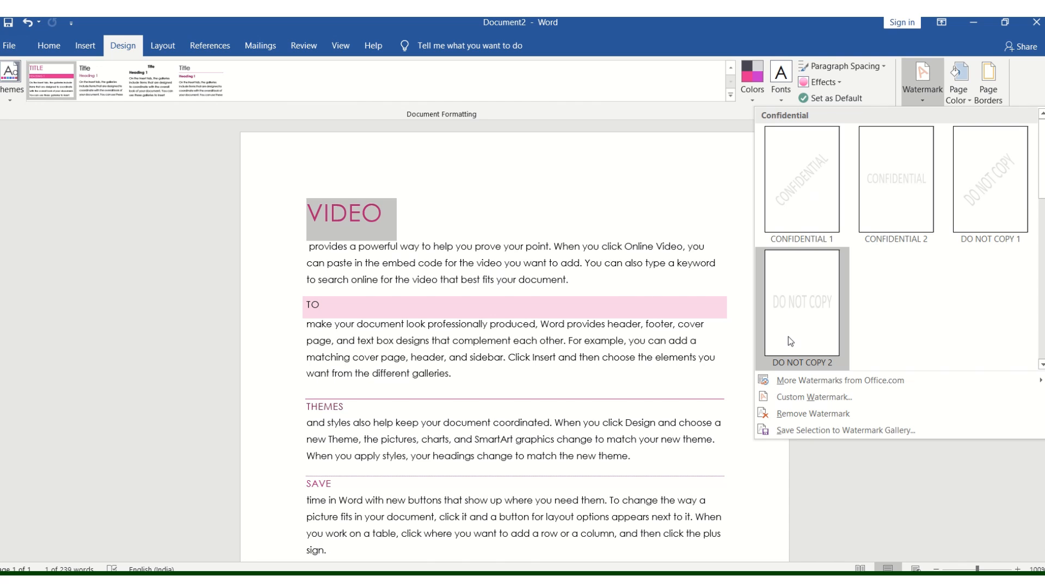
click(787, 405)
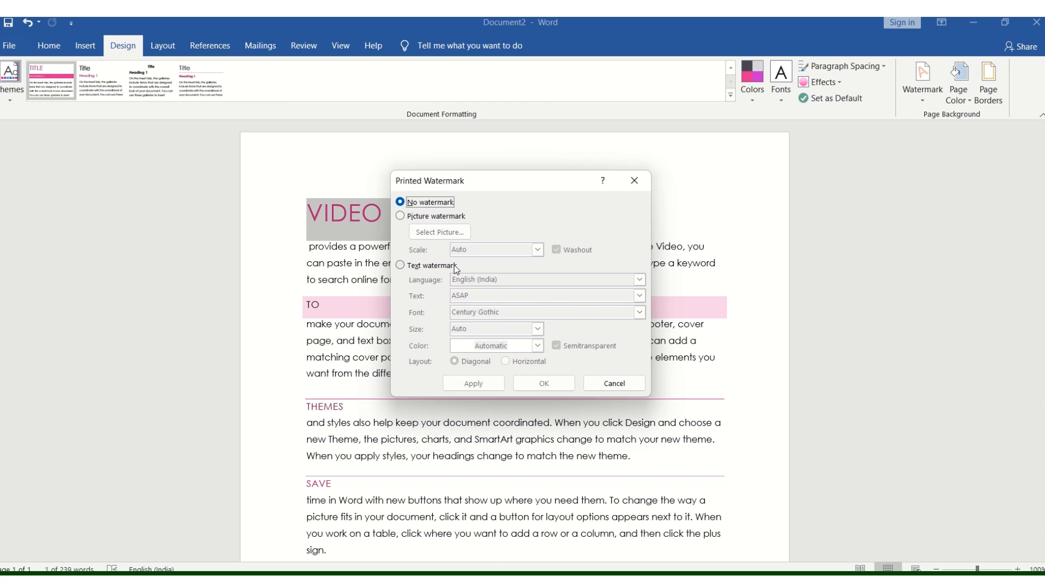
click(401, 265)
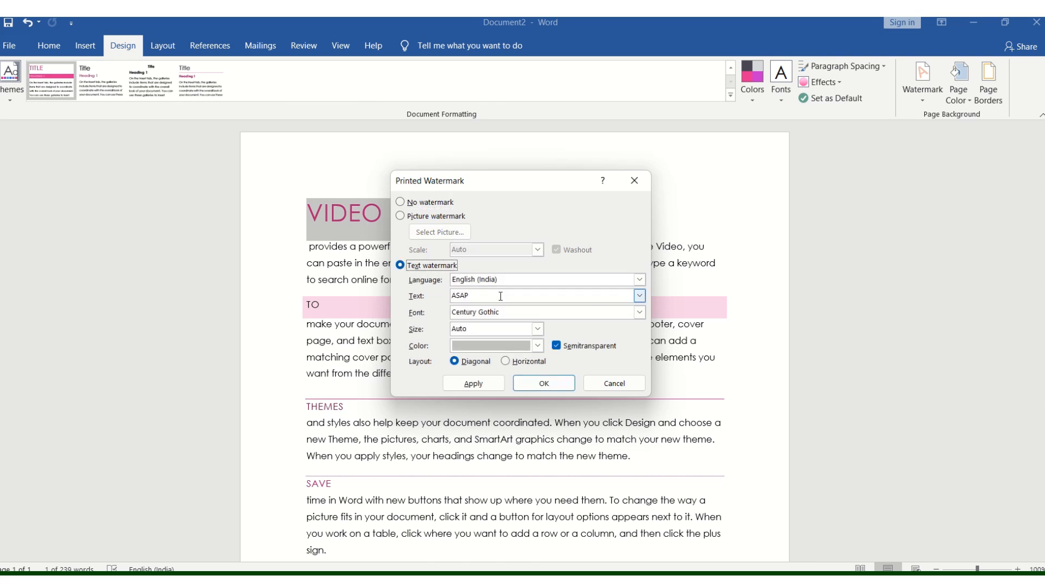
click(465, 297)
drag(465, 298, 448, 296)
key(BackSpace)
text(fathima)
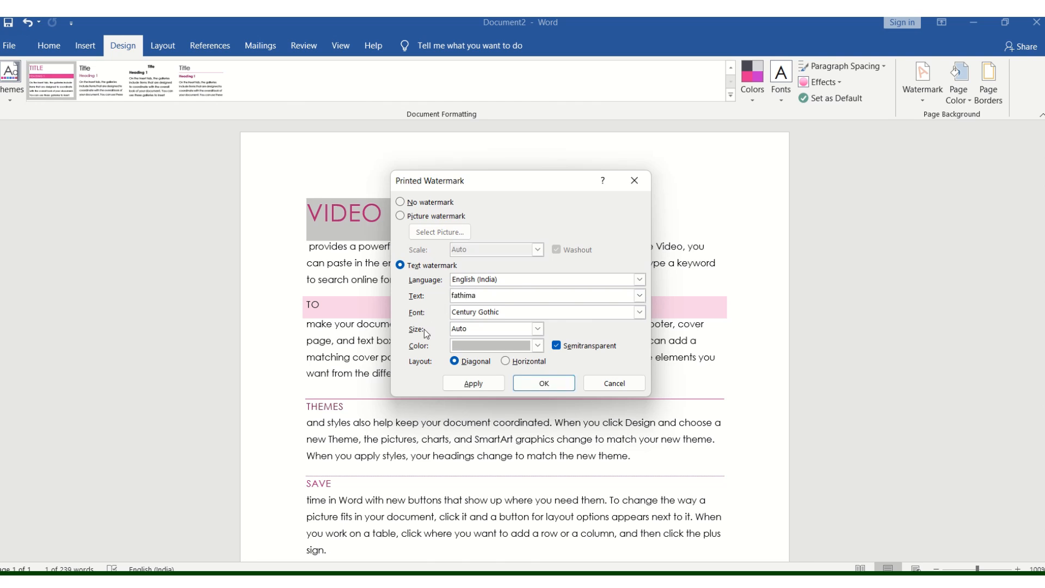
click(488, 381)
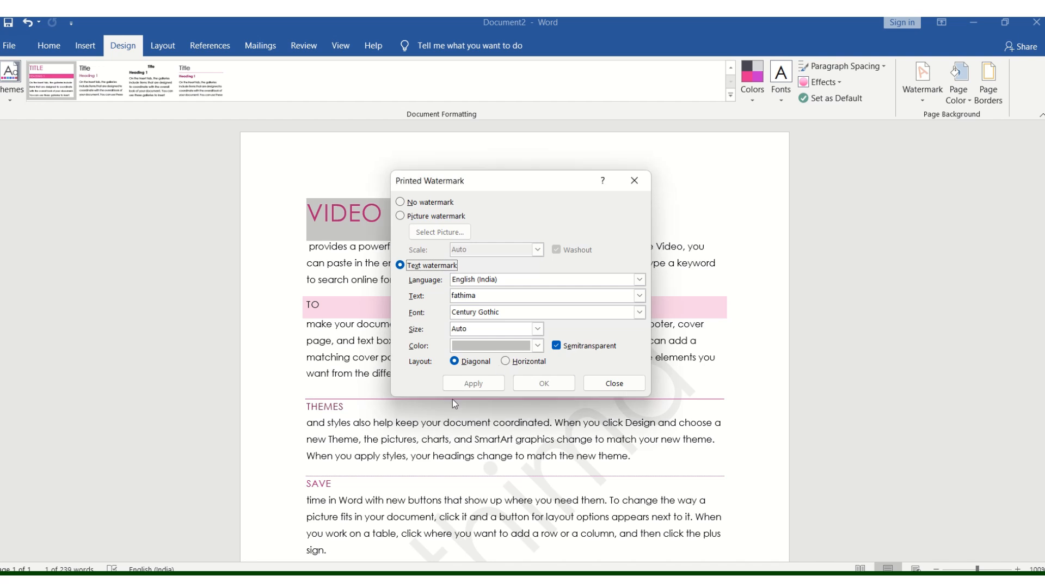
click(588, 381)
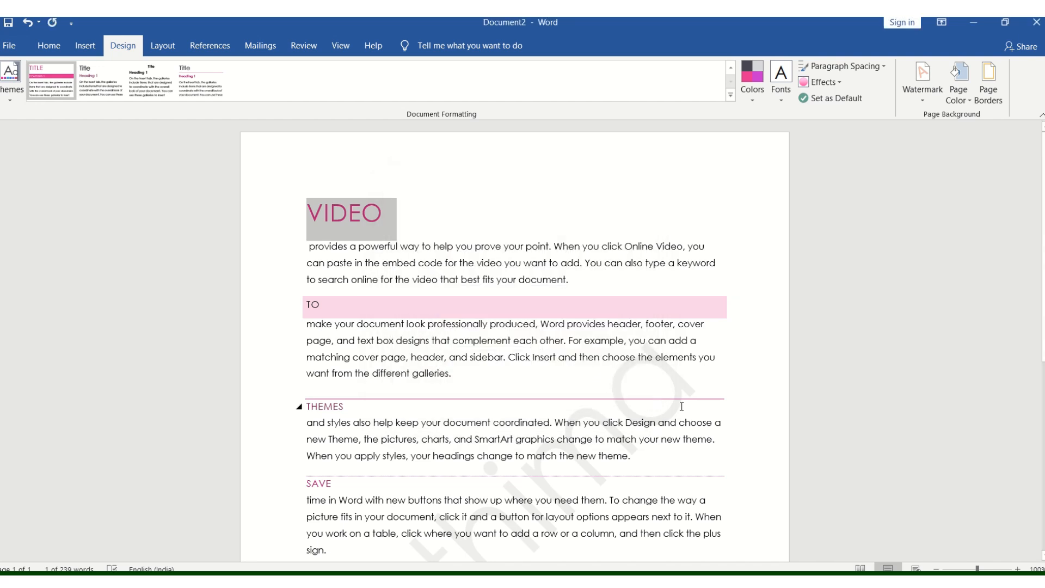
scroll(514, 337, down, 7)
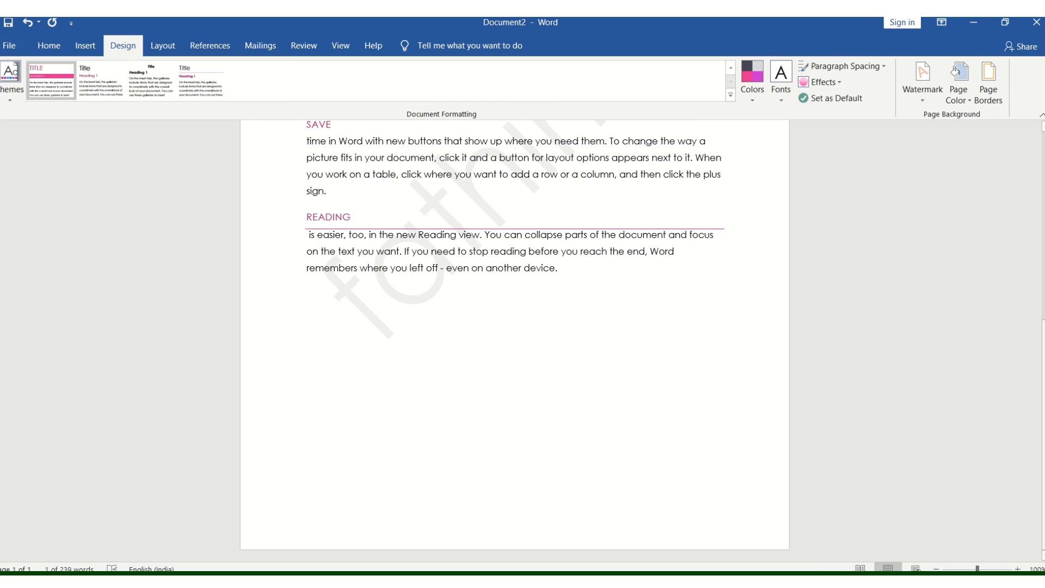
drag(1042, 347, 1036, 195)
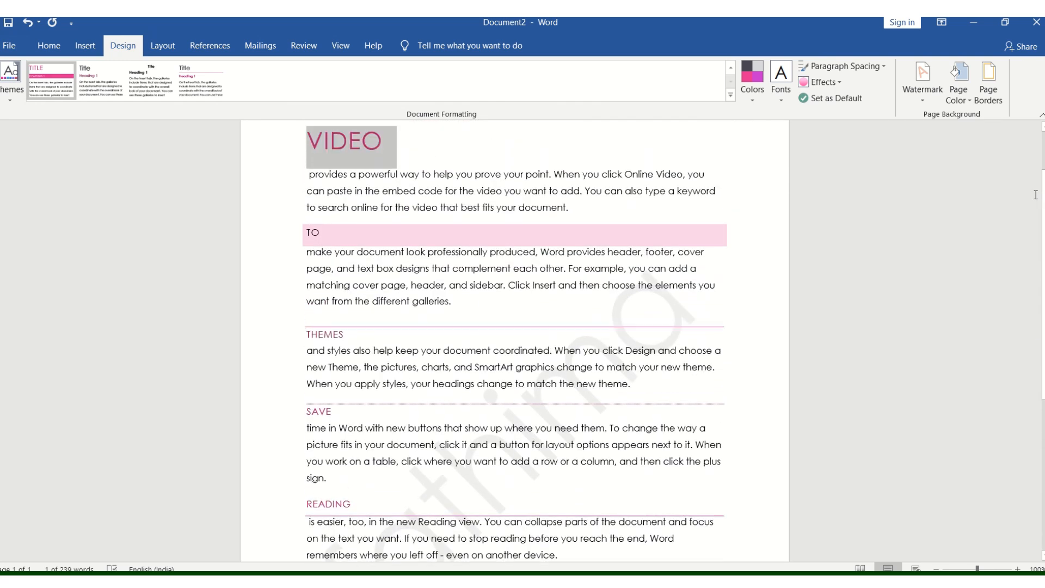
Remove the text watermark from the document.
click(941, 70)
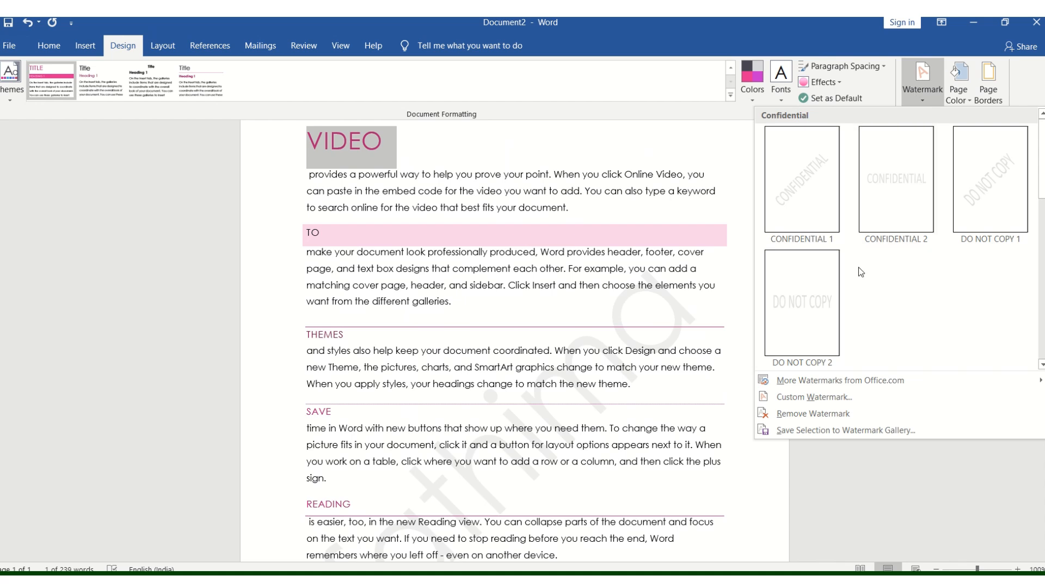
click(825, 407)
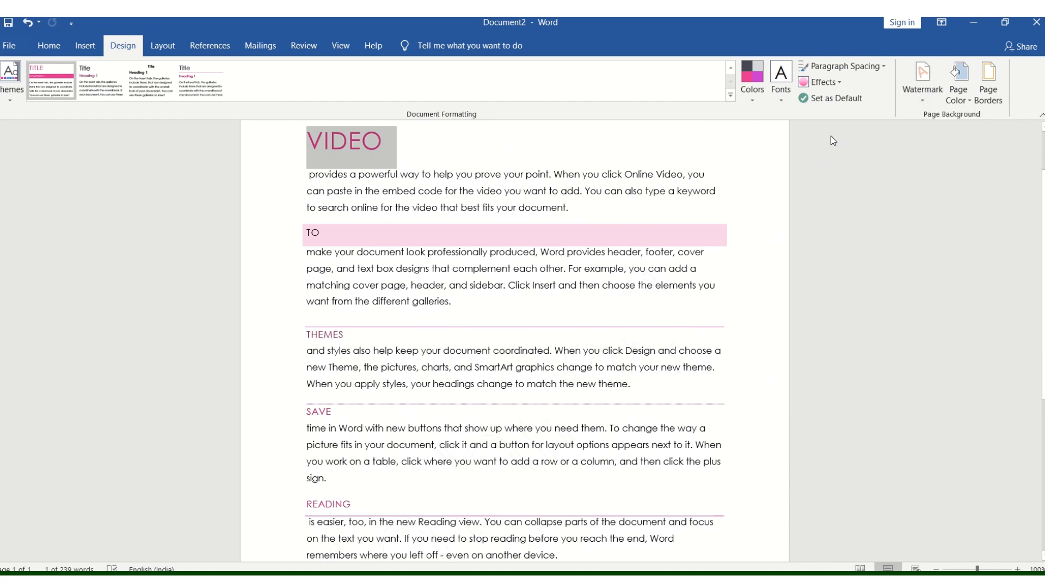
Start a custom picture watermark and try to search Bing images for "smily".
click(921, 82)
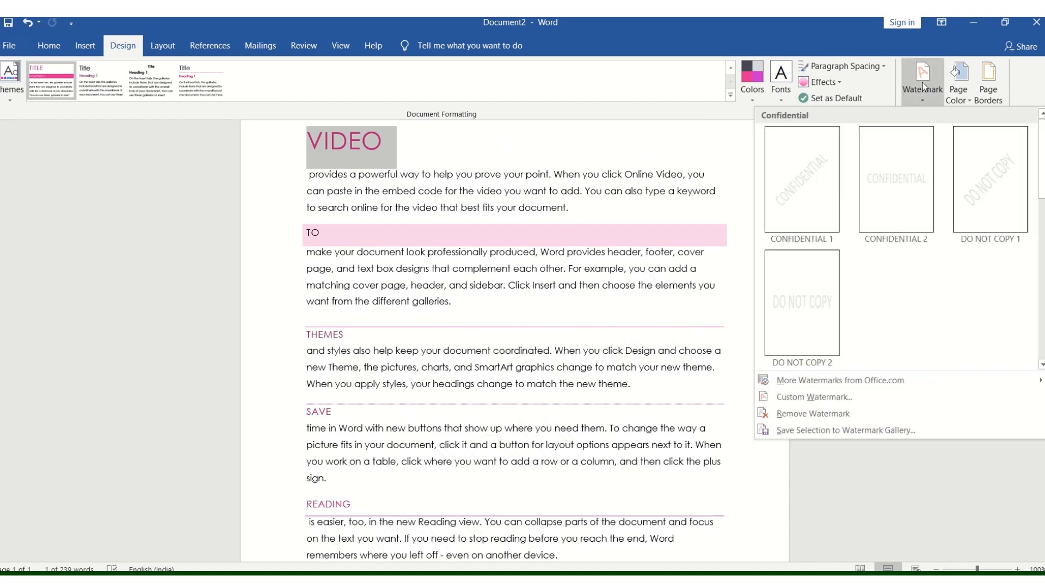
click(795, 394)
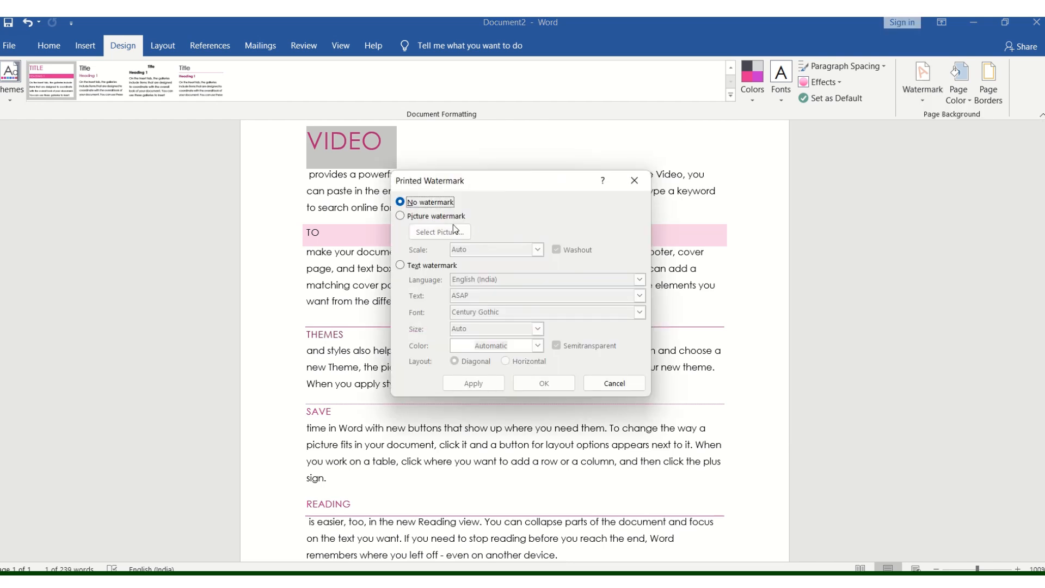
click(403, 216)
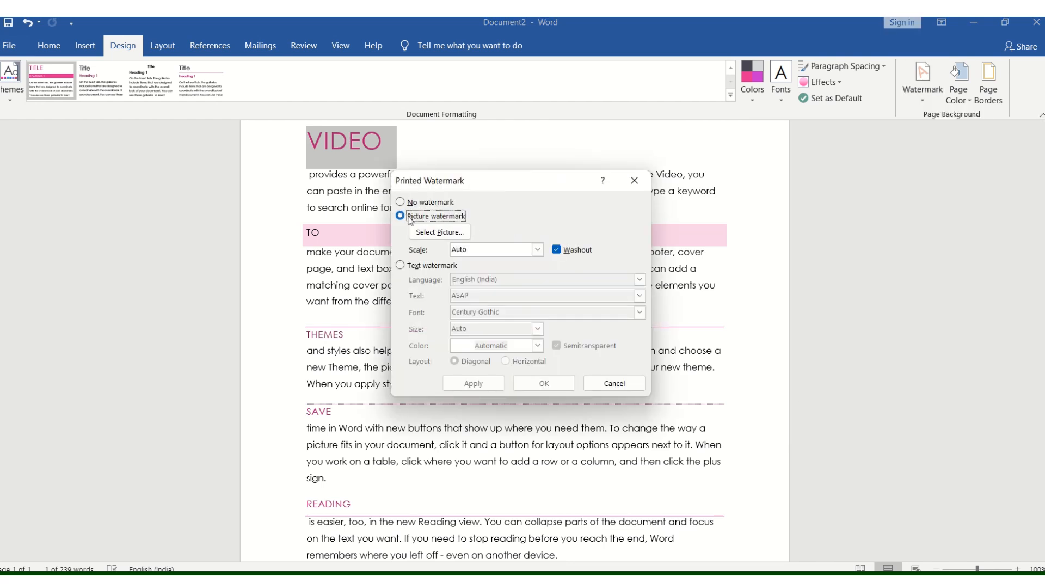
click(435, 232)
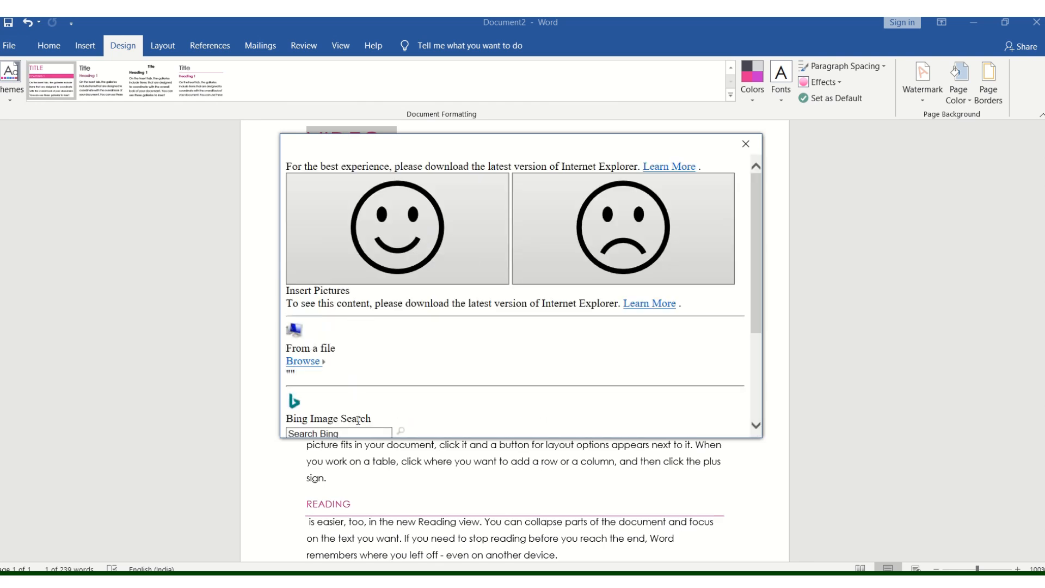
click(375, 433)
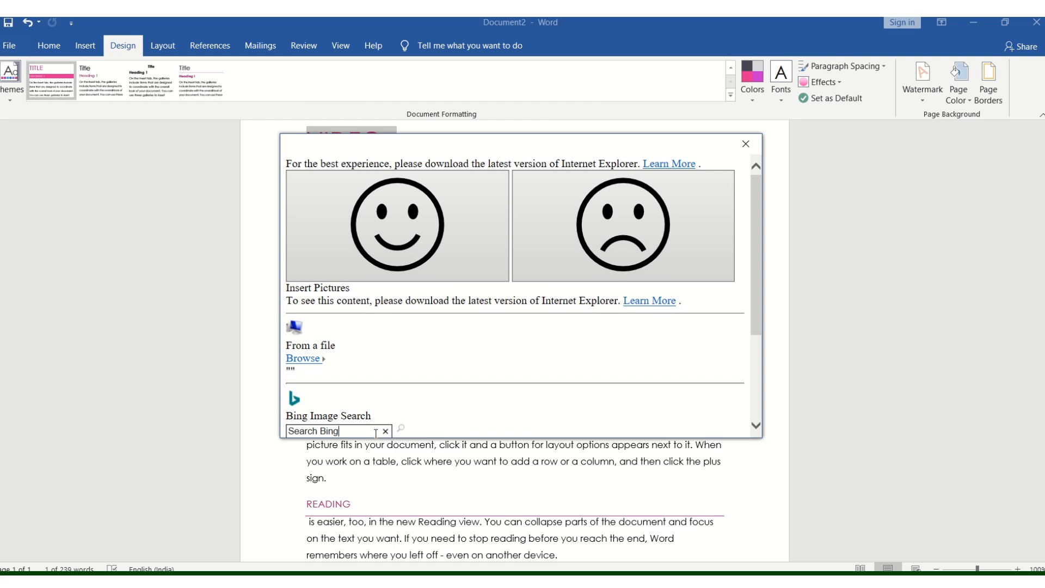
key(BackSpace)
key(BackSpace)
key(BackSpace)
key(BackSpace)
key(BackSpace)
key(BackSpace)
key(BackSpace)
key(BackSpace)
key(BackSpace)
key(BackSpace)
key(BackSpace)
text(smily)
key(Return)
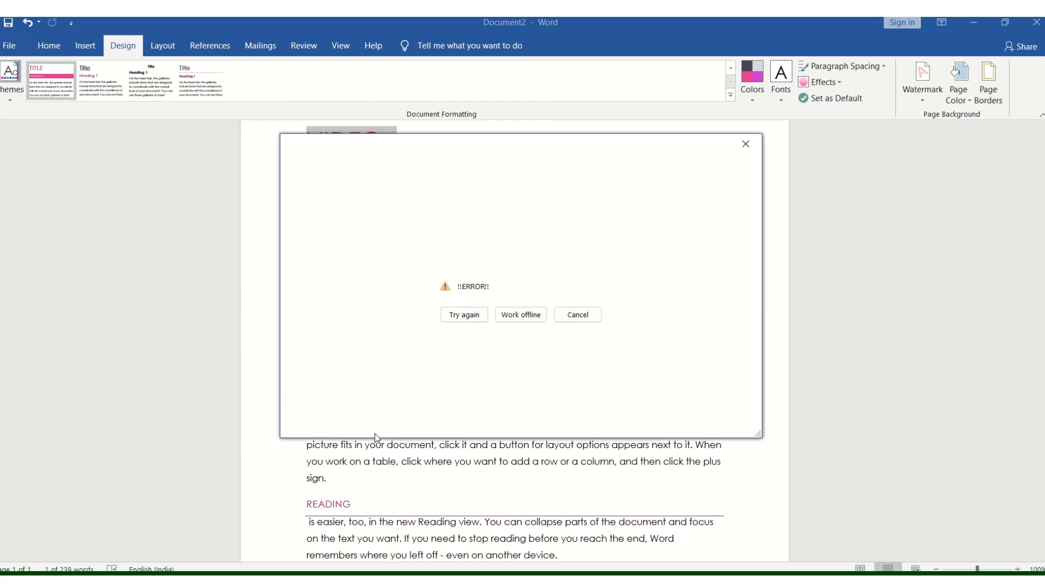
click(477, 323)
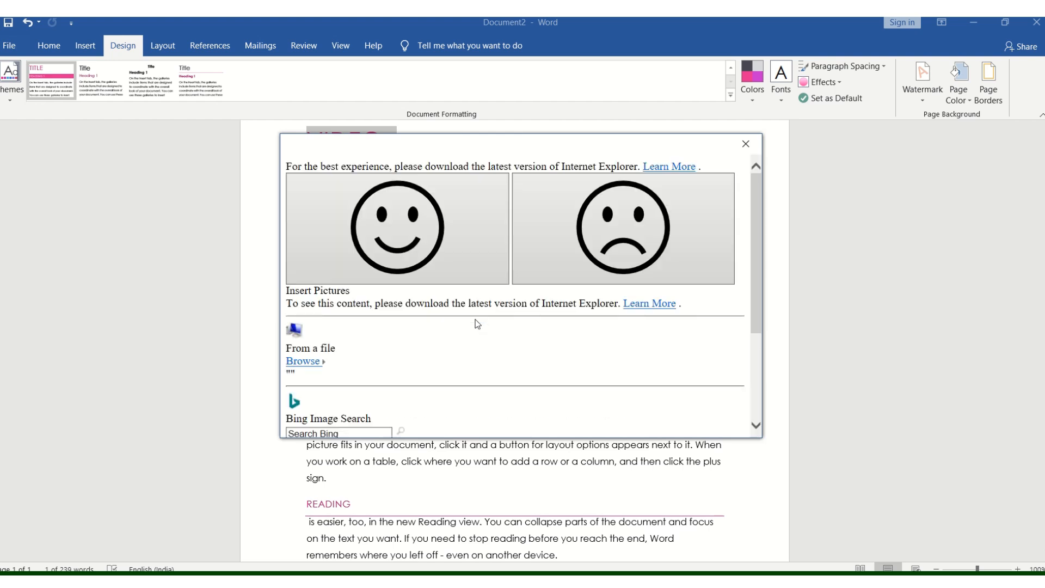
Look for a watermark picture in the computer's Pictures and Music folders, and leave without inserting one.
click(305, 361)
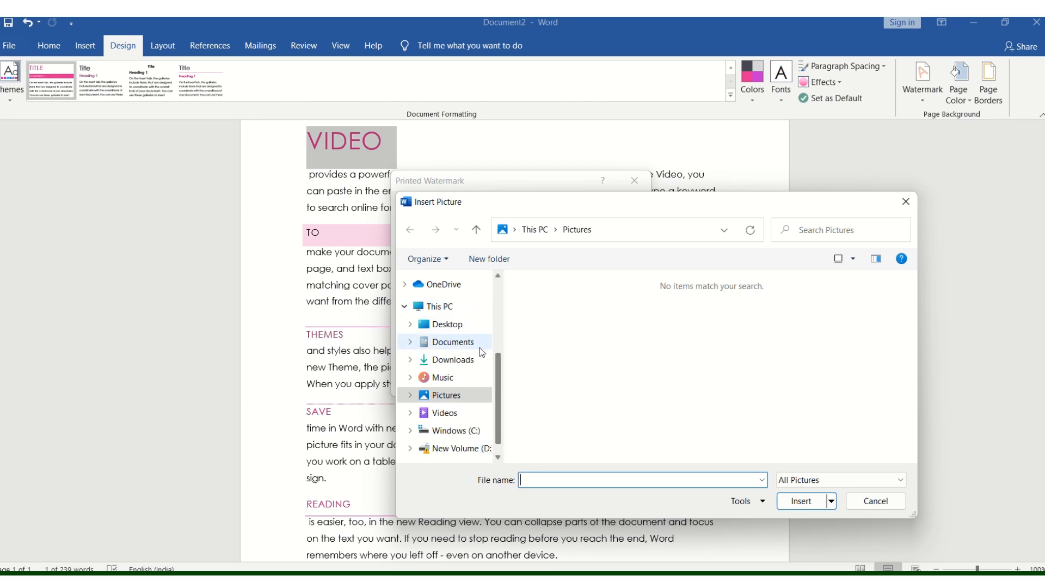
click(467, 383)
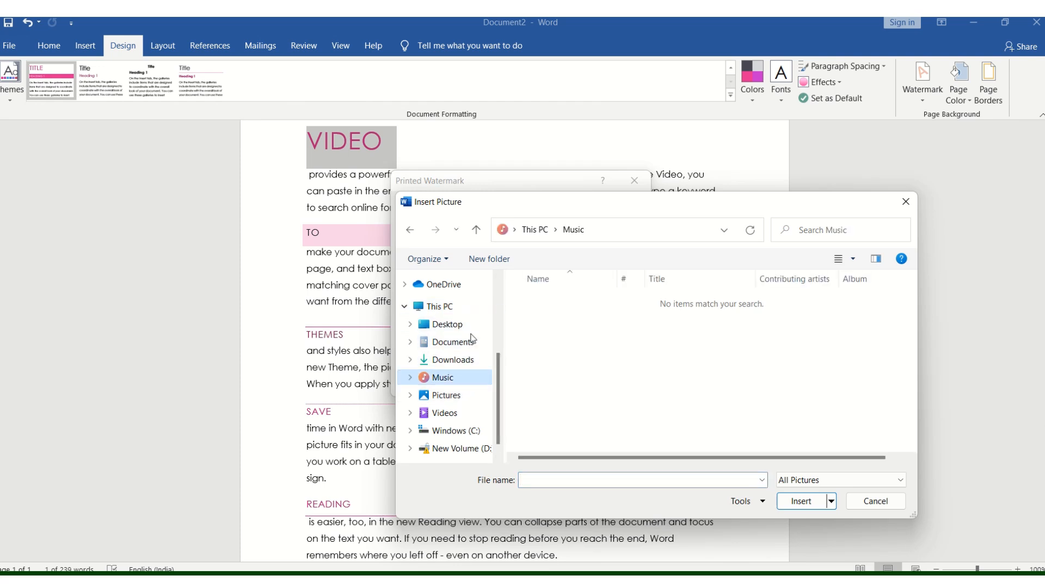
click(471, 327)
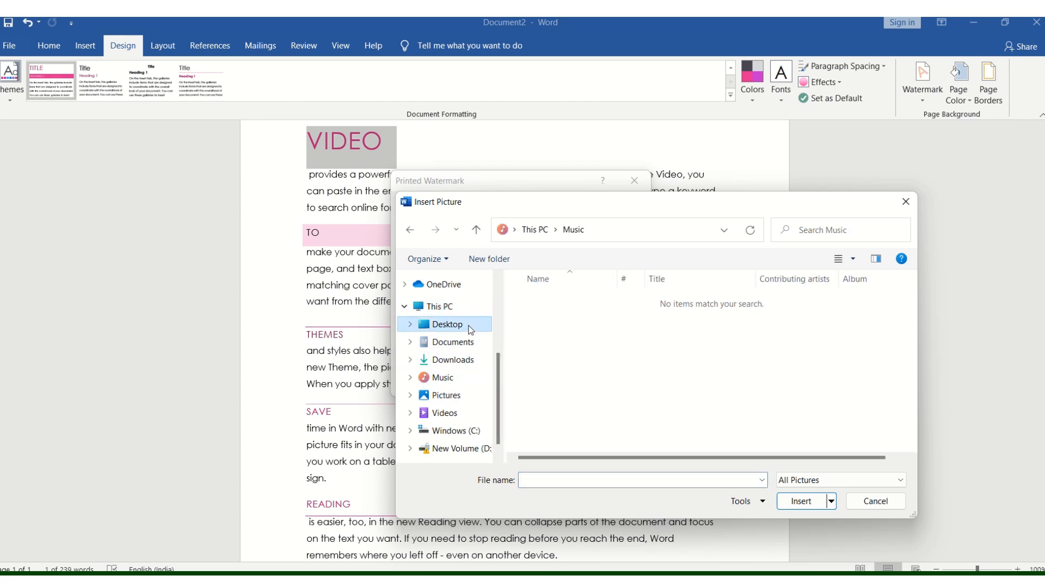
click(905, 202)
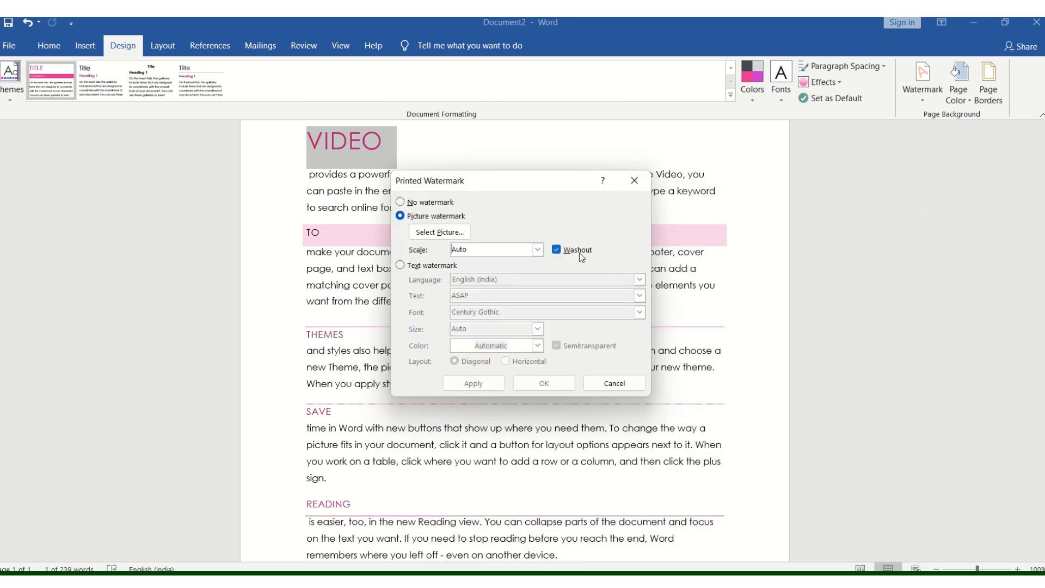
Reopen the watermark picture sources, submit the Send a Smile feedback form without a comment, and close the picture sources.
click(439, 231)
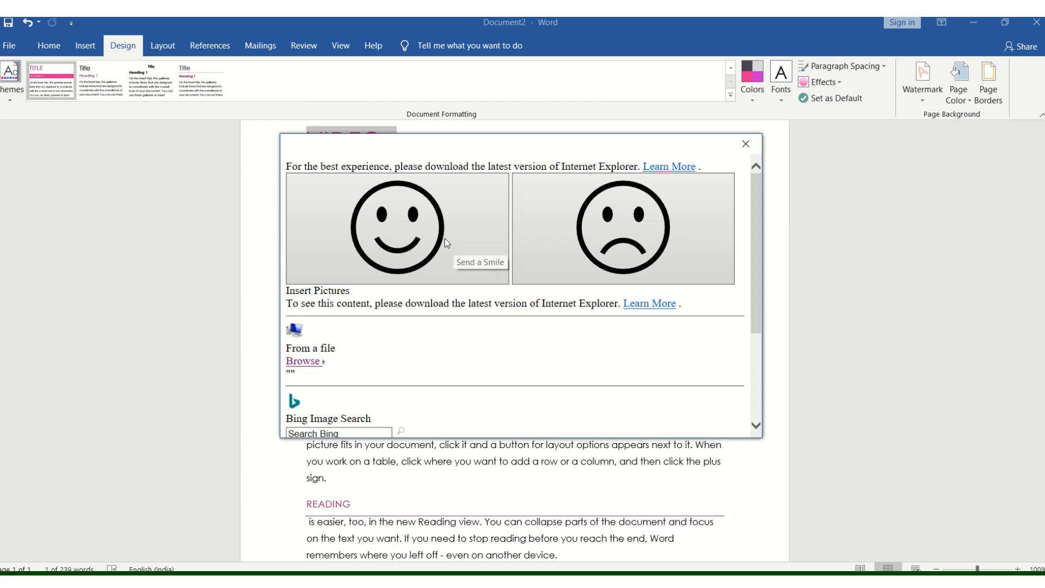
click(445, 238)
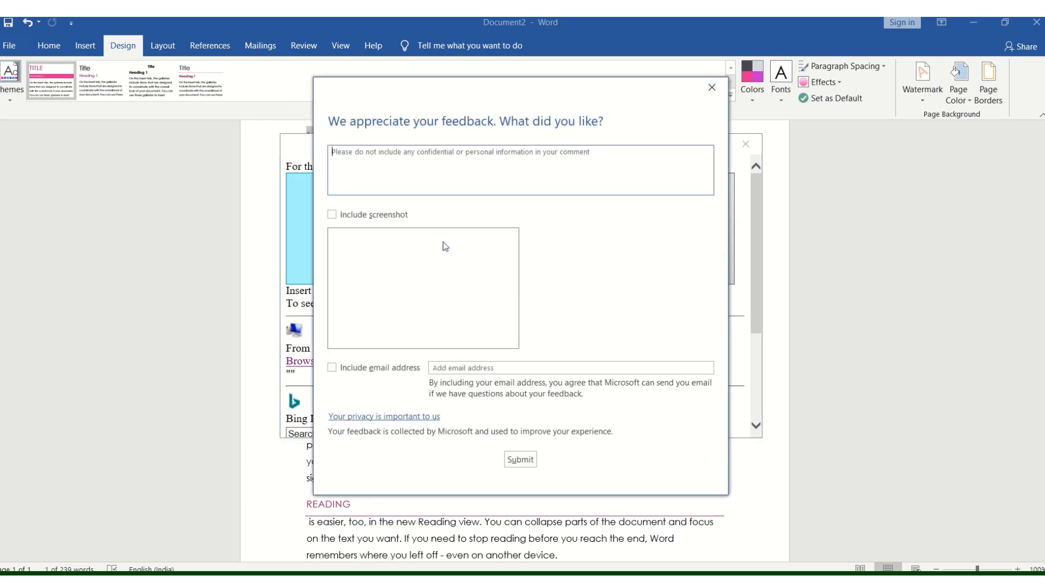
click(338, 216)
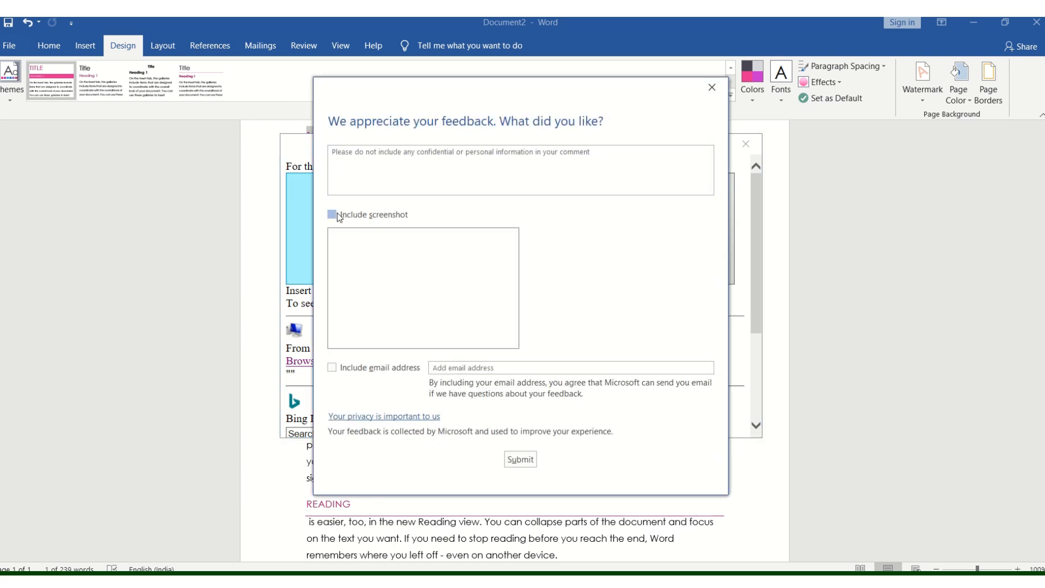
click(518, 460)
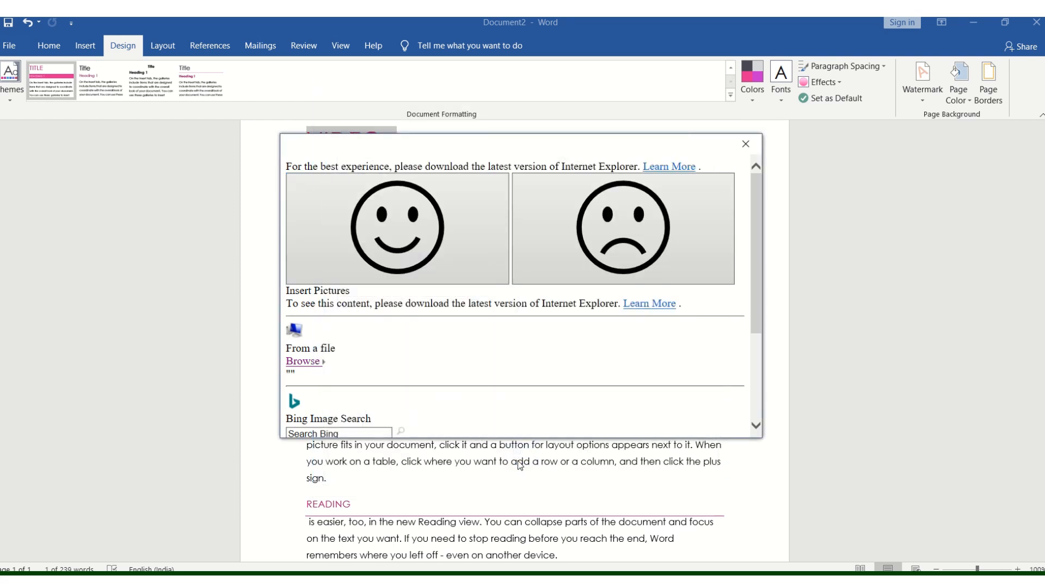
click(743, 147)
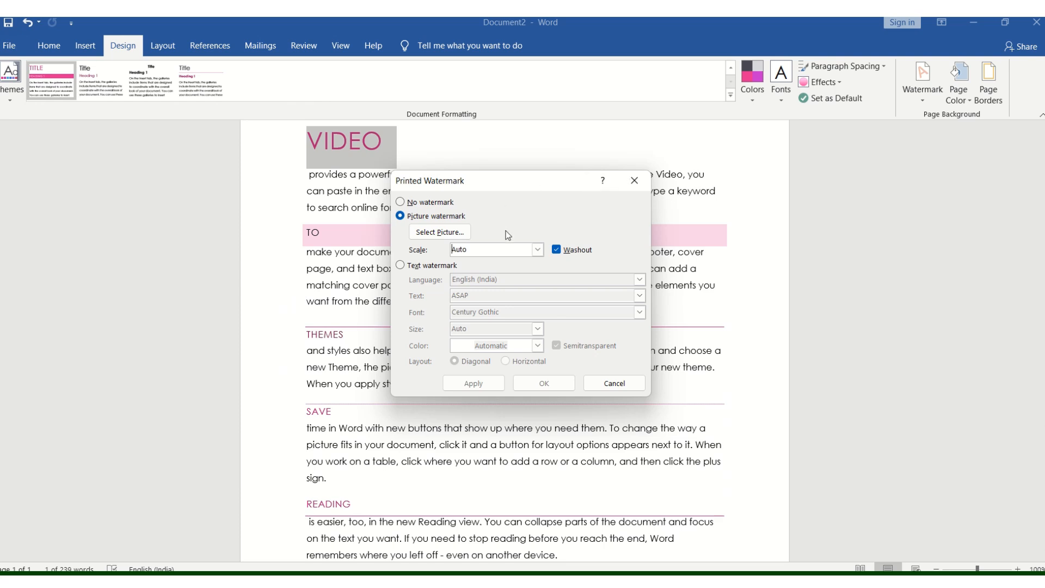
Look through the picture sources for the watermark once more and close the watermark settings without applying anything.
click(447, 233)
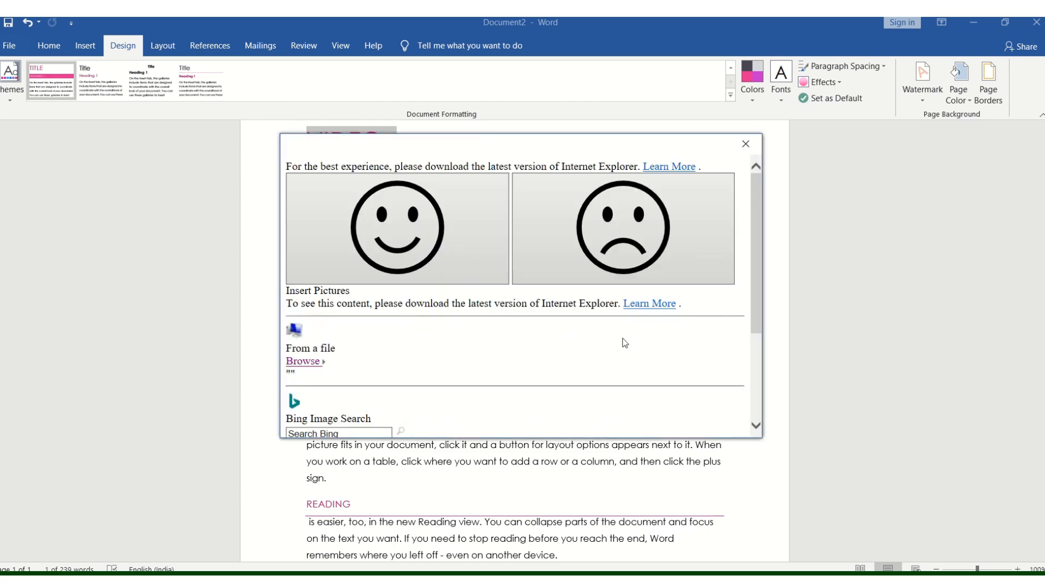
click(755, 379)
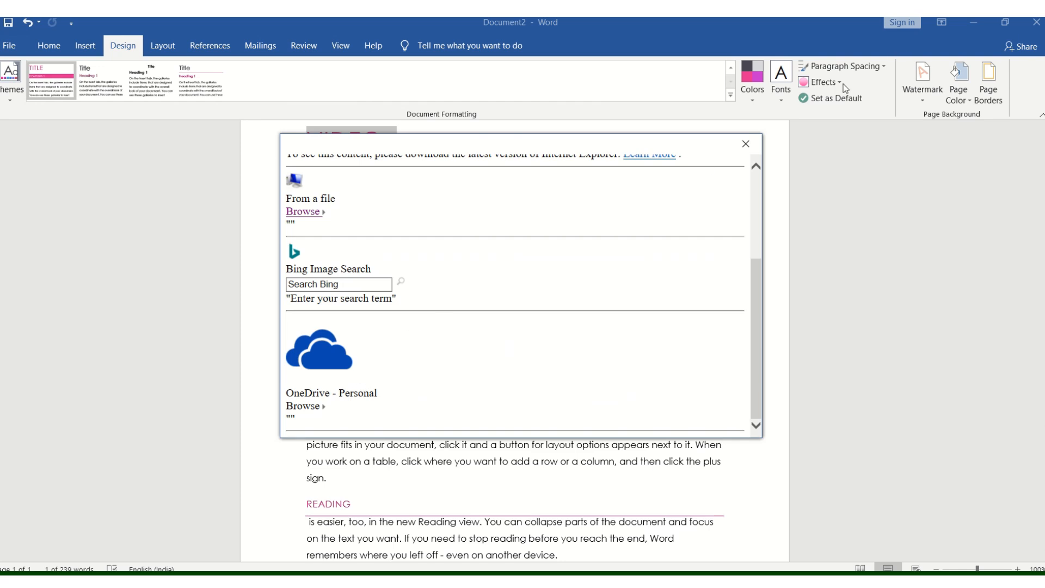
click(745, 144)
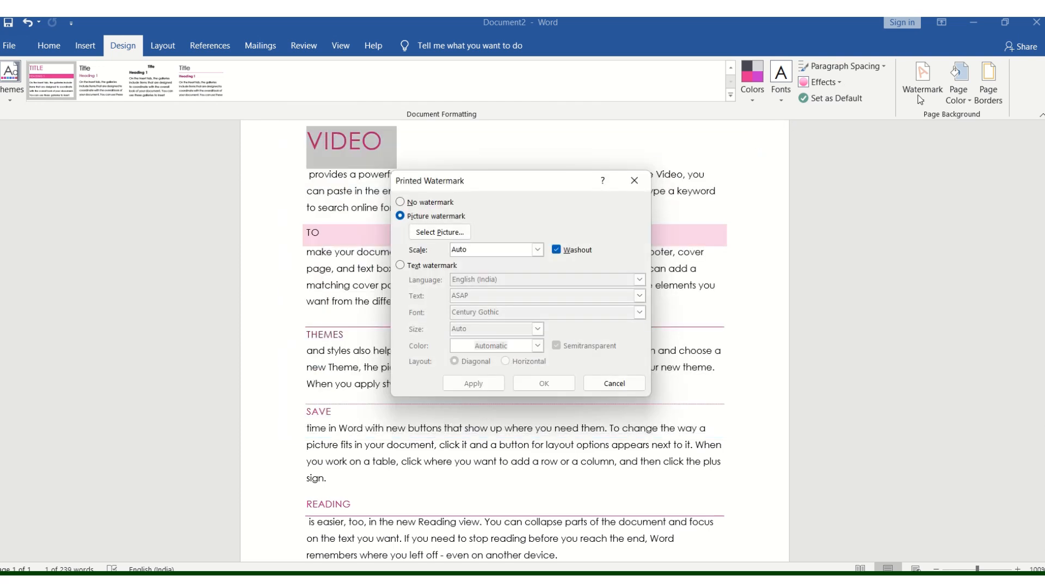
click(643, 180)
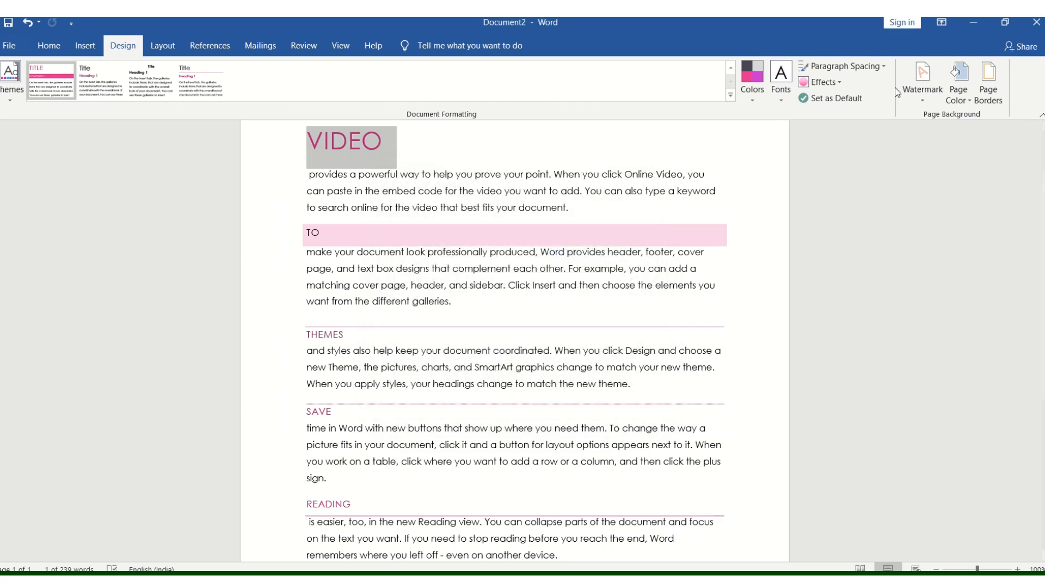
Apply a Box page border to the whole document.
click(979, 79)
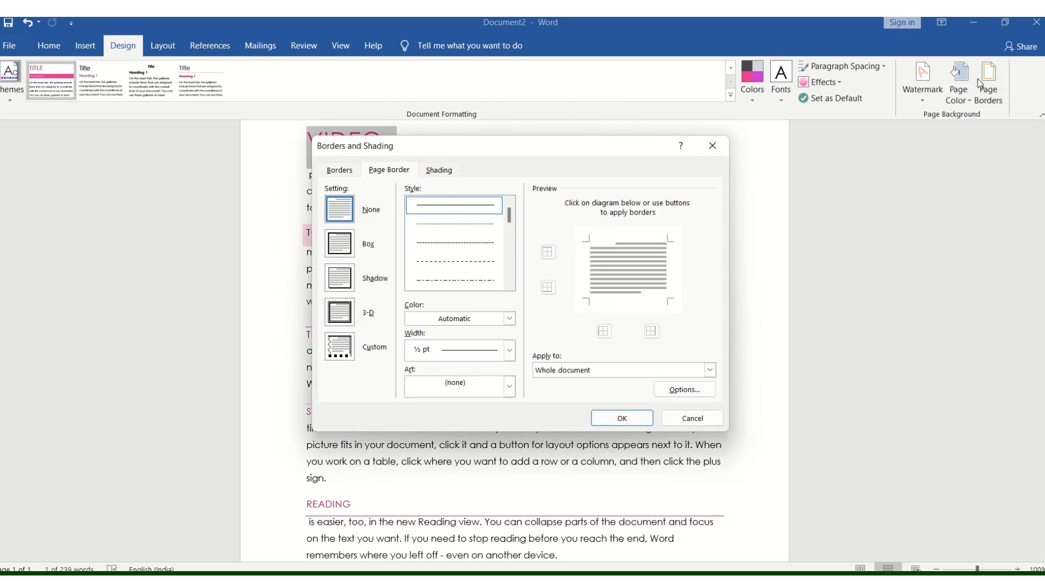
click(333, 235)
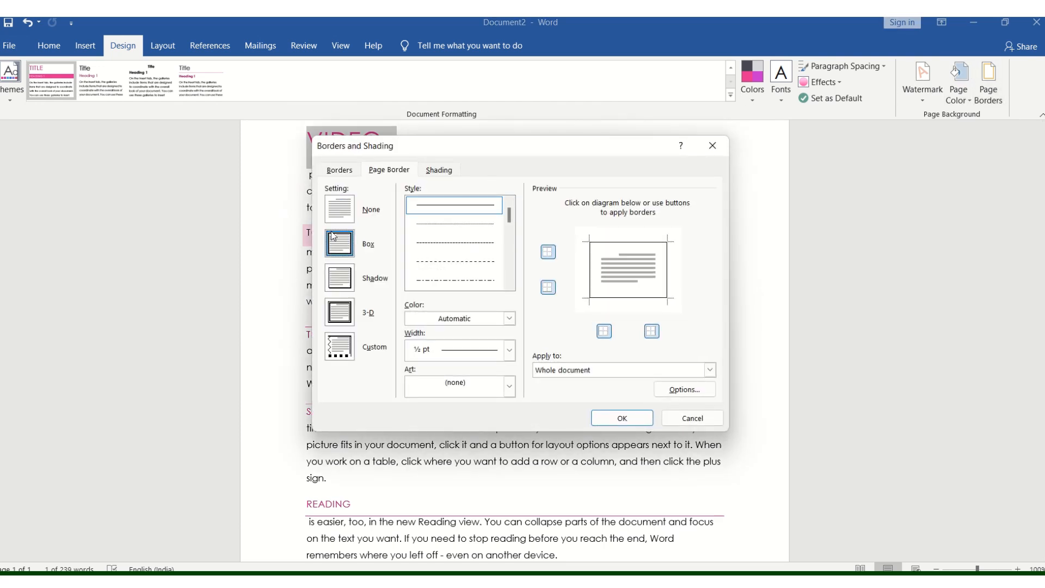
click(622, 418)
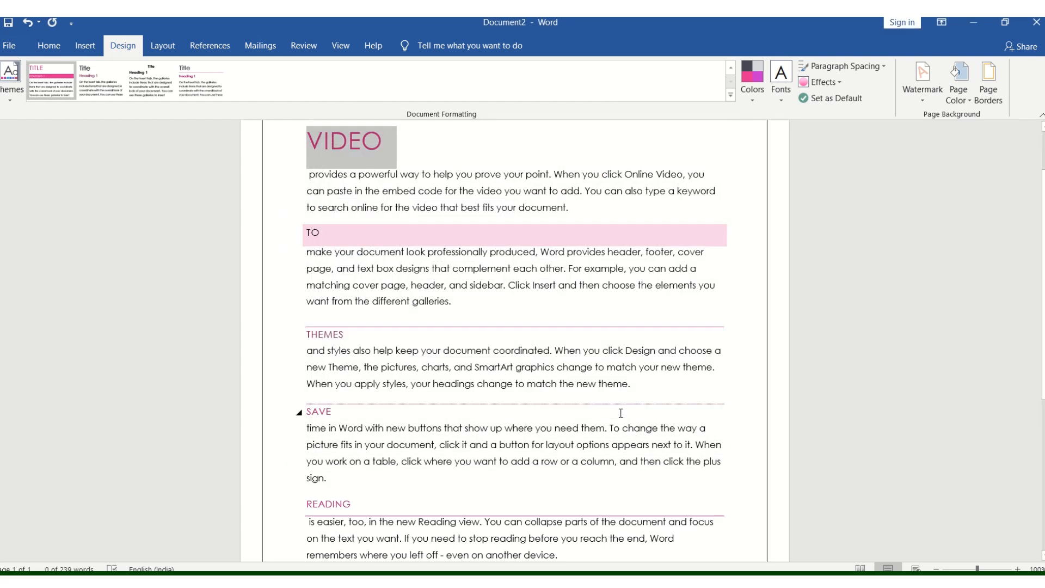
Set the page color to the standard Light Blue.
click(962, 102)
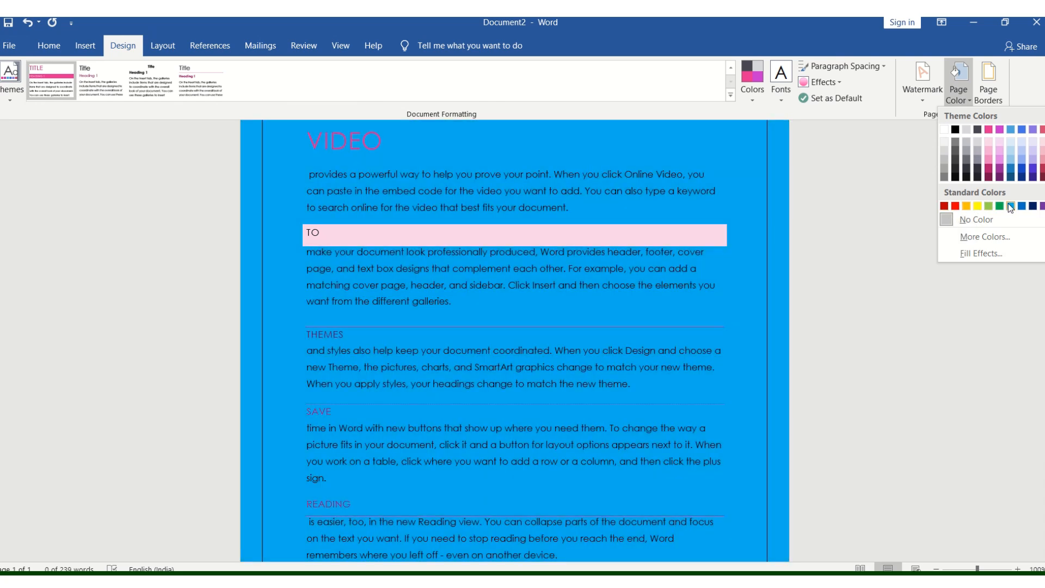
click(1009, 205)
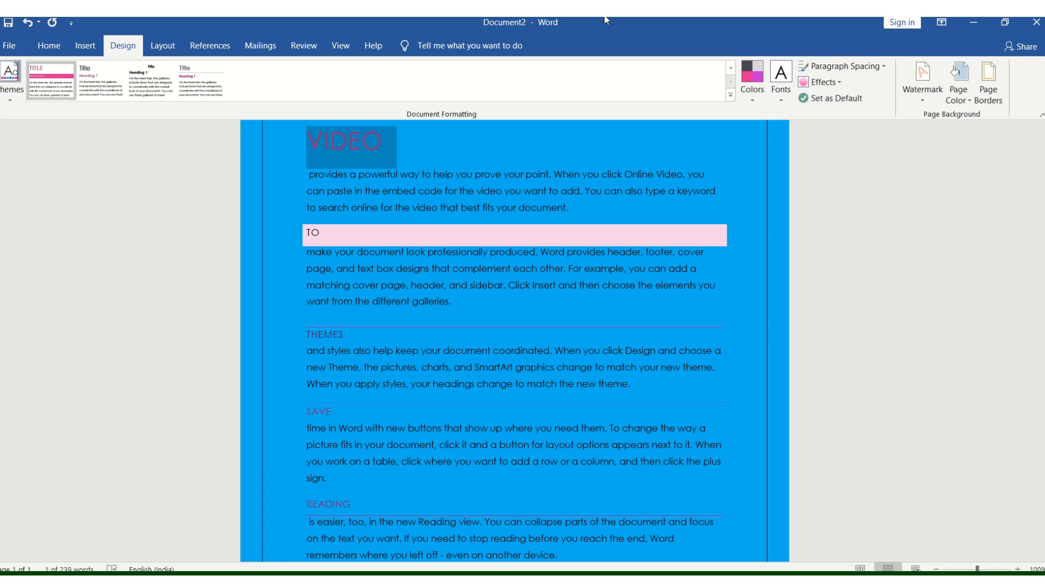
mouse_move(544, 17)
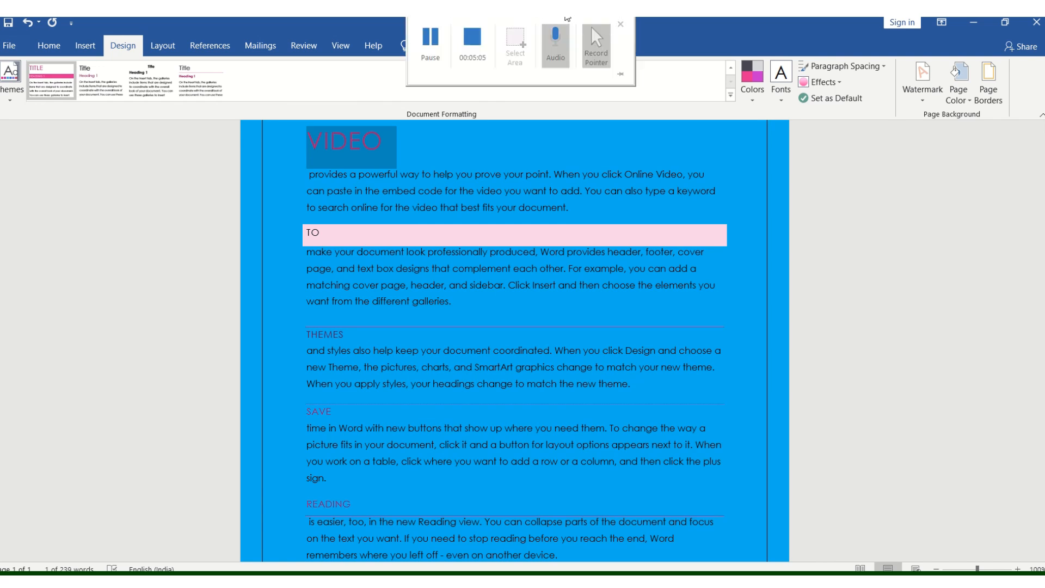